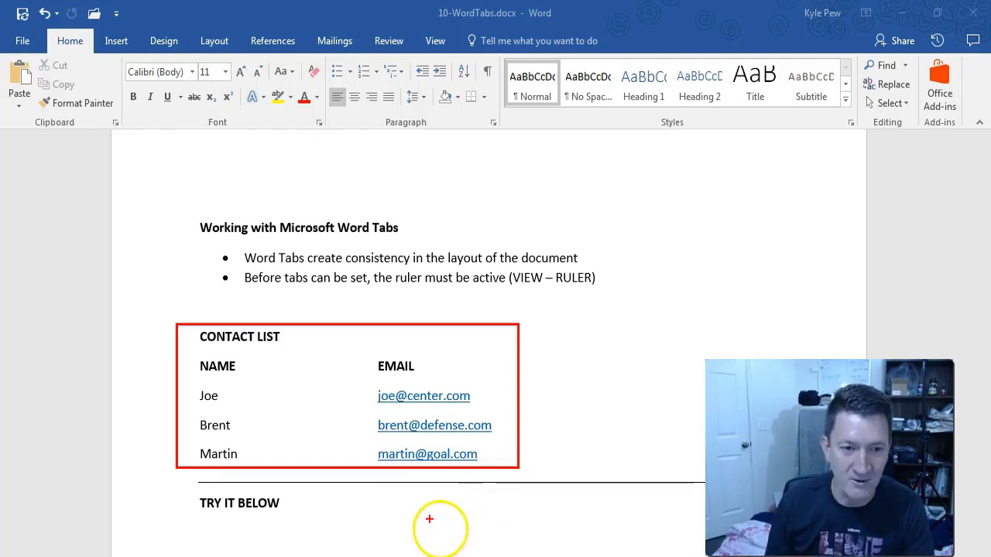
Select parts of the contact list, place the cursor after Joe, and show the View ribbon options.
{"action": "left_click_drag", "start_coordinate": [194, 359], "coordinate": [258, 463]}
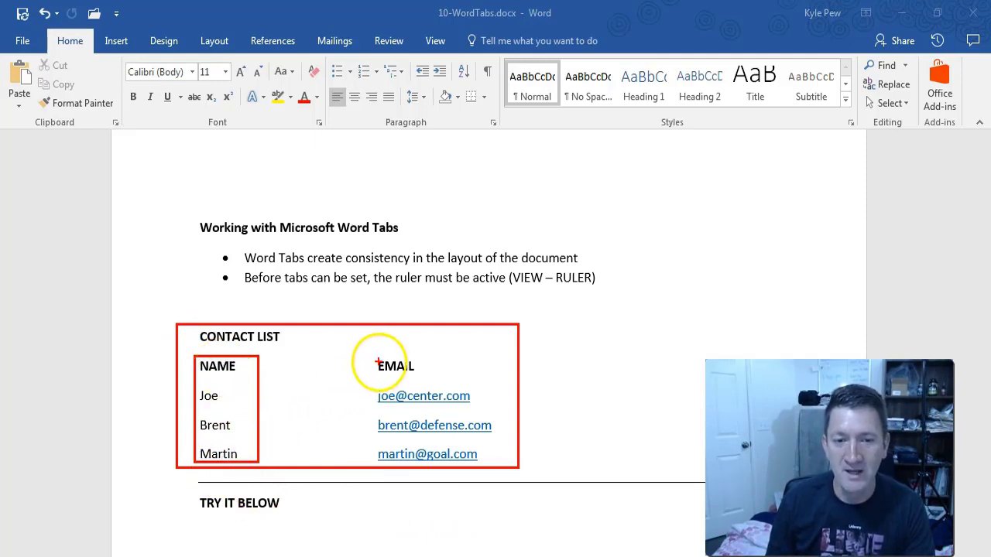
{"action": "left_click_drag", "start_coordinate": [376, 356], "coordinate": [508, 463]}
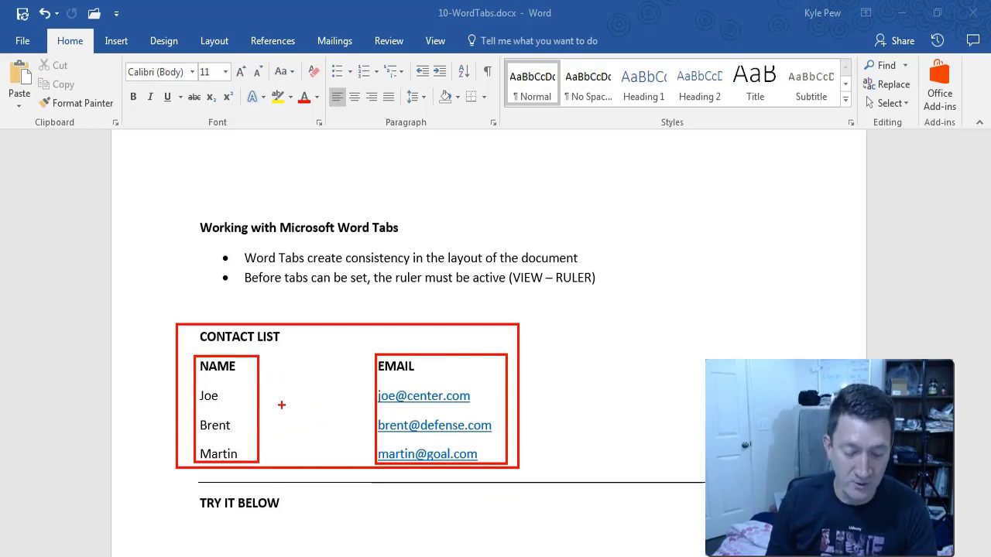
{"action": "key", "text": "Escape"}
{"action": "left_click", "coordinate": [223, 396]}
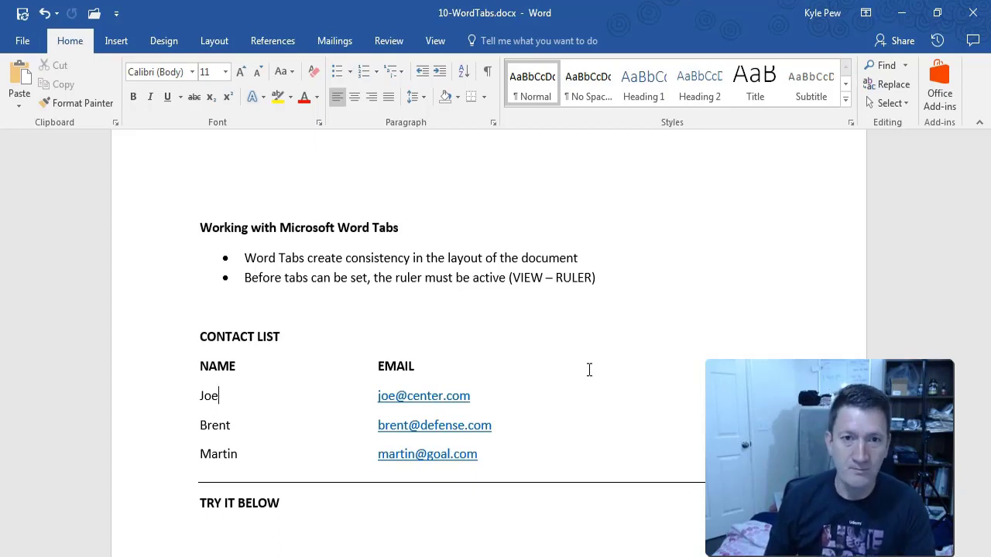
{"action": "left_click", "coordinate": [427, 36]}
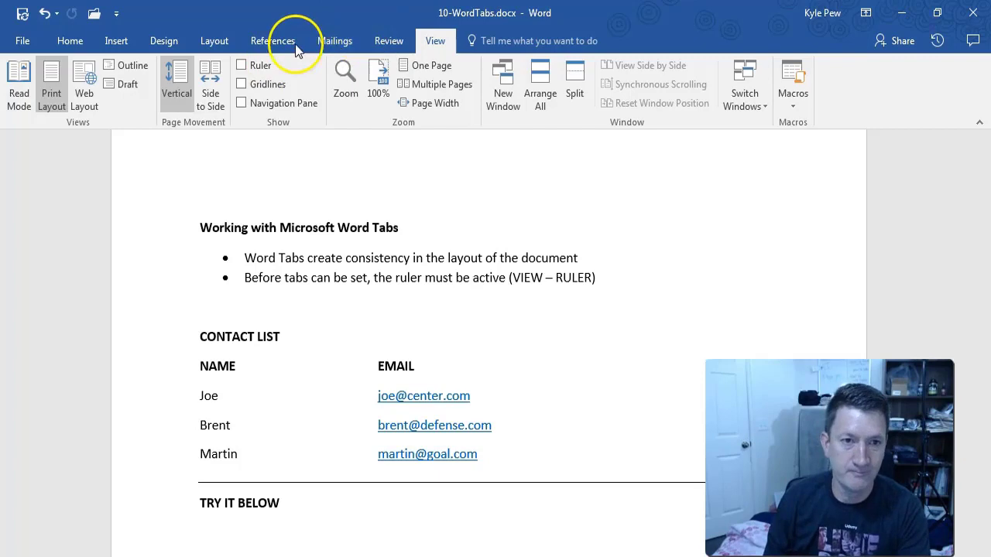
Turn on the Ruler, select the contact list, and point out the 2-inch tab stop aligning EMAIL.
{"action": "left_click", "coordinate": [250, 65]}
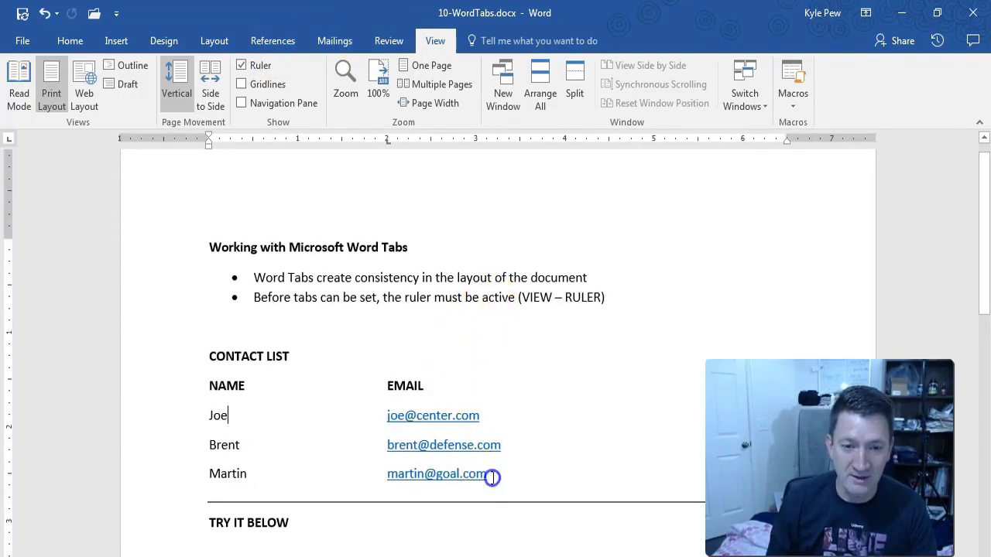
{"action": "left_click_drag", "start_coordinate": [493, 473], "coordinate": [210, 395]}
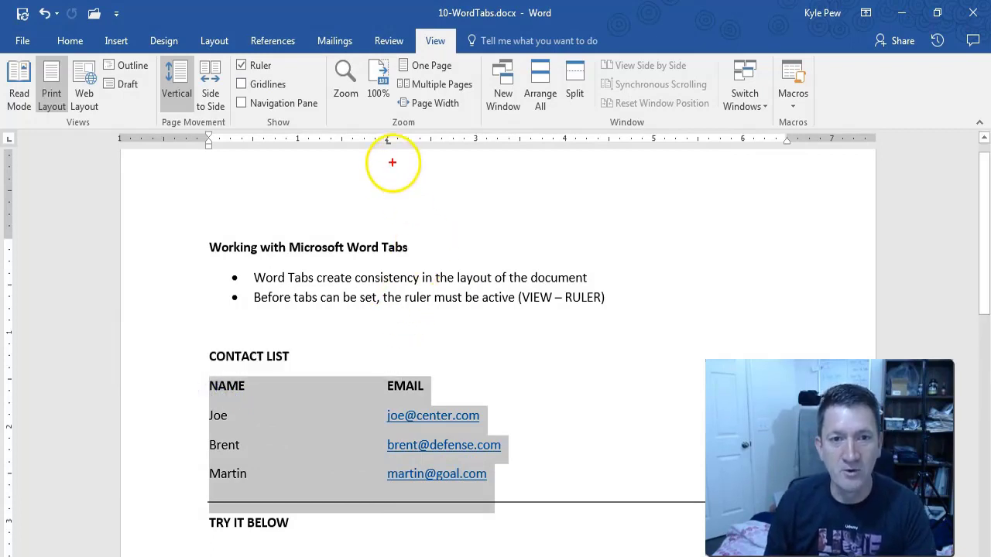
{"action": "left_click_drag", "start_coordinate": [390, 150], "coordinate": [445, 236]}
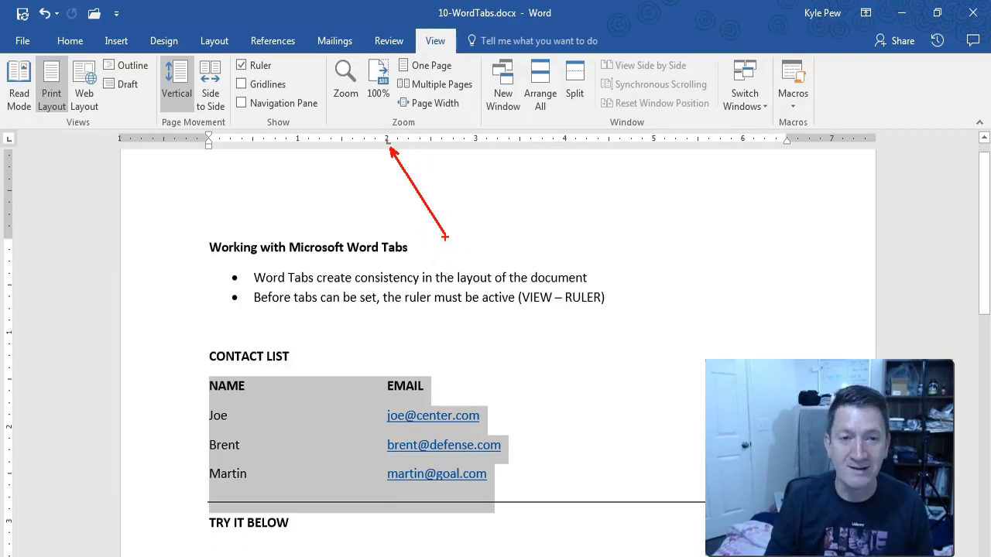
{"action": "mouse_move", "coordinate": [398, 204]}
{"action": "left_mouse_down"}
{"action": "mouse_move", "coordinate": [391, 133]}
{"action": "mouse_move", "coordinate": [387, 524]}
{"action": "left_mouse_up"}
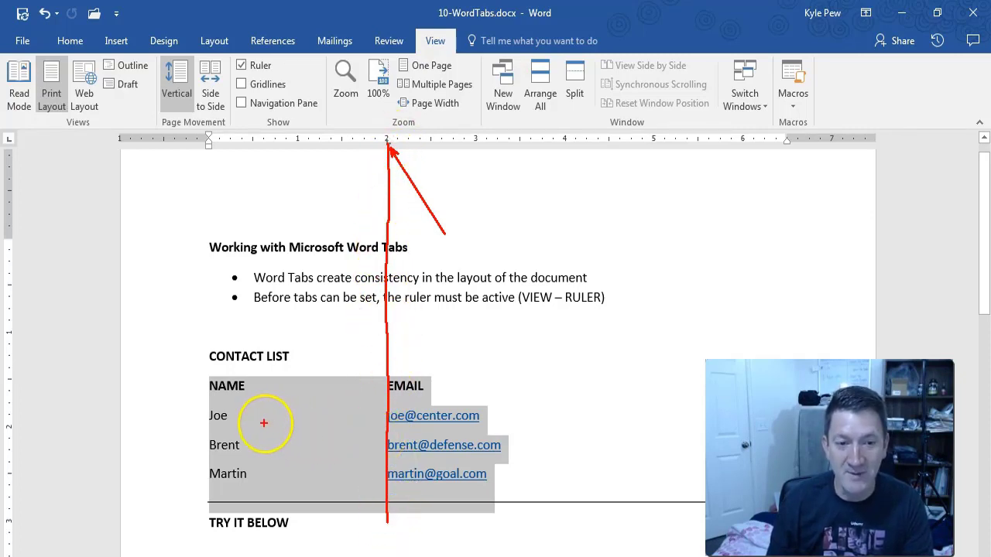
{"action": "left_click_drag", "start_coordinate": [242, 416], "coordinate": [374, 415]}
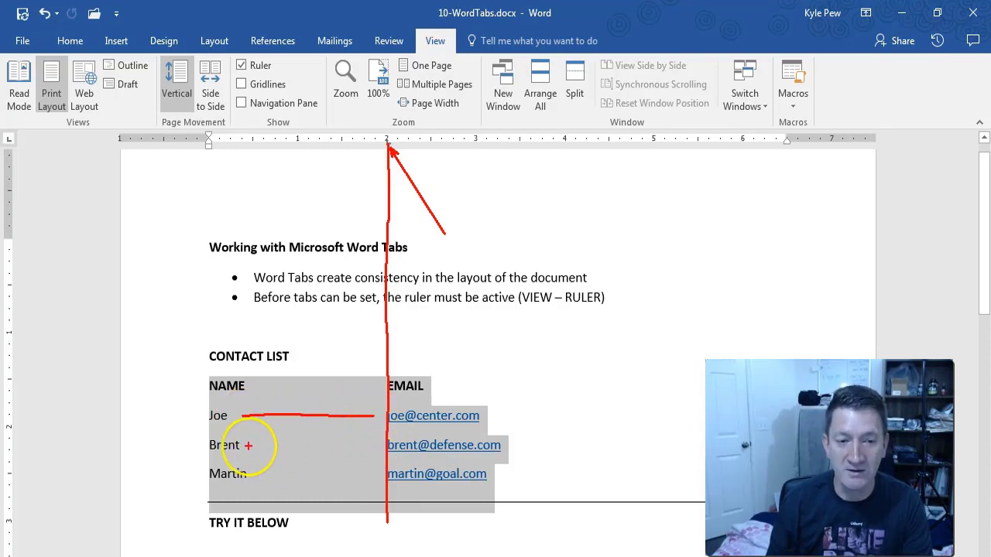
{"action": "left_click_drag", "start_coordinate": [248, 447], "coordinate": [368, 447]}
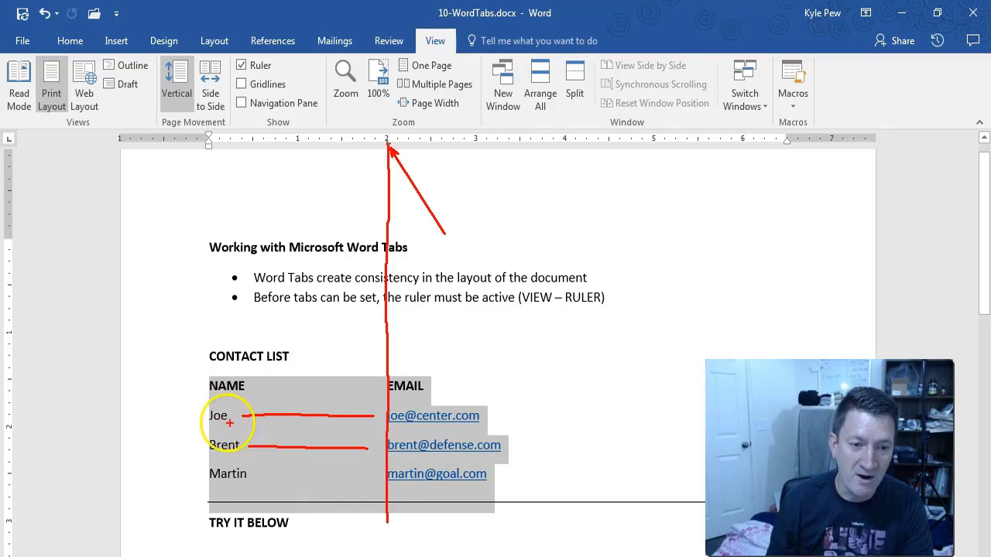
{"action": "key", "text": "Escape"}
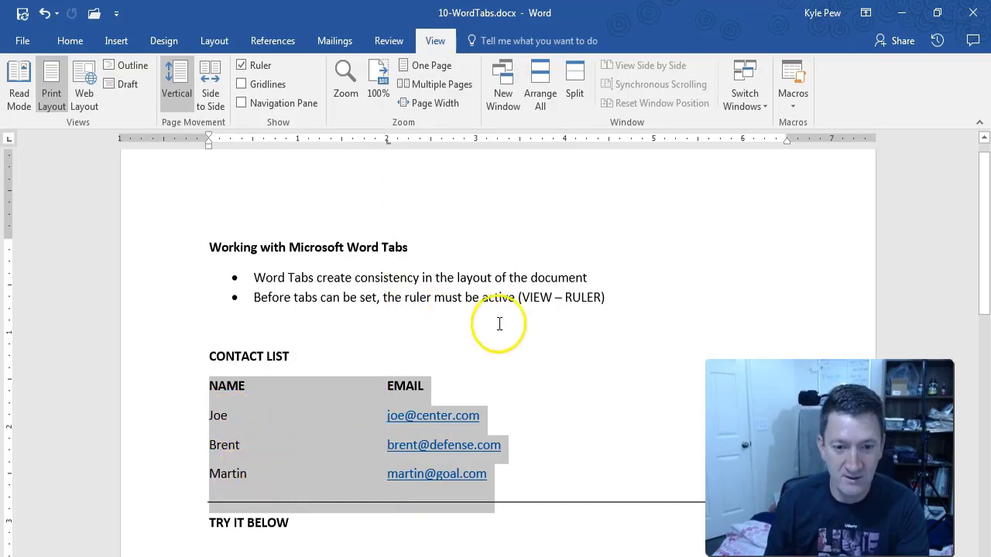
{"action": "left_click", "coordinate": [502, 475]}
{"action": "key", "text": "Return"}
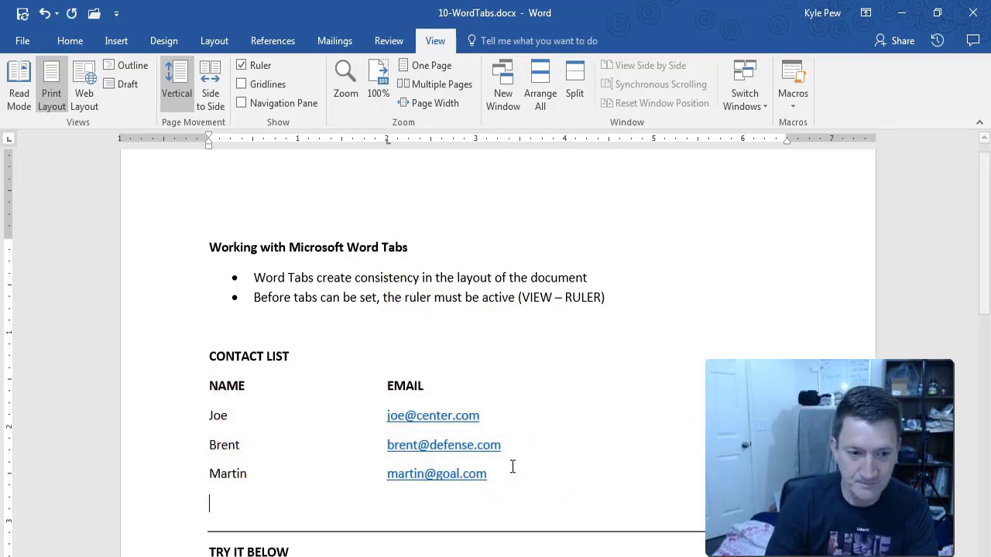
{"action": "type", "text": "Here"}
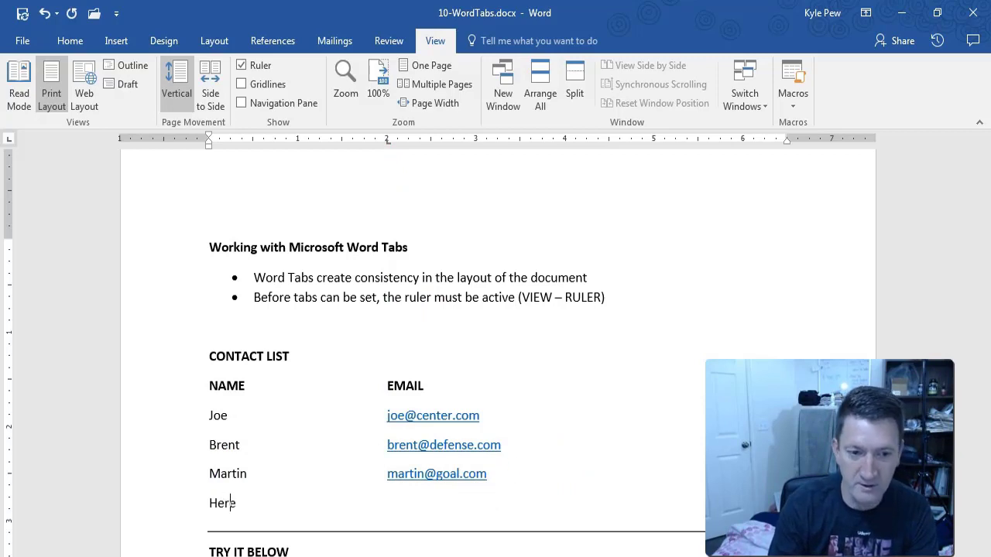
{"action": "type", "text": " is another name"}
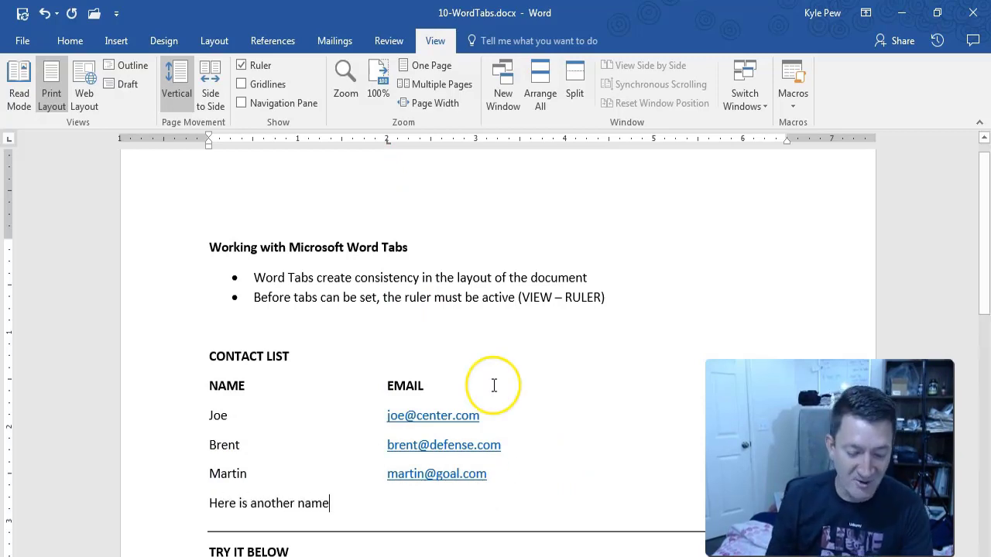
{"action": "key", "text": "Tab"}
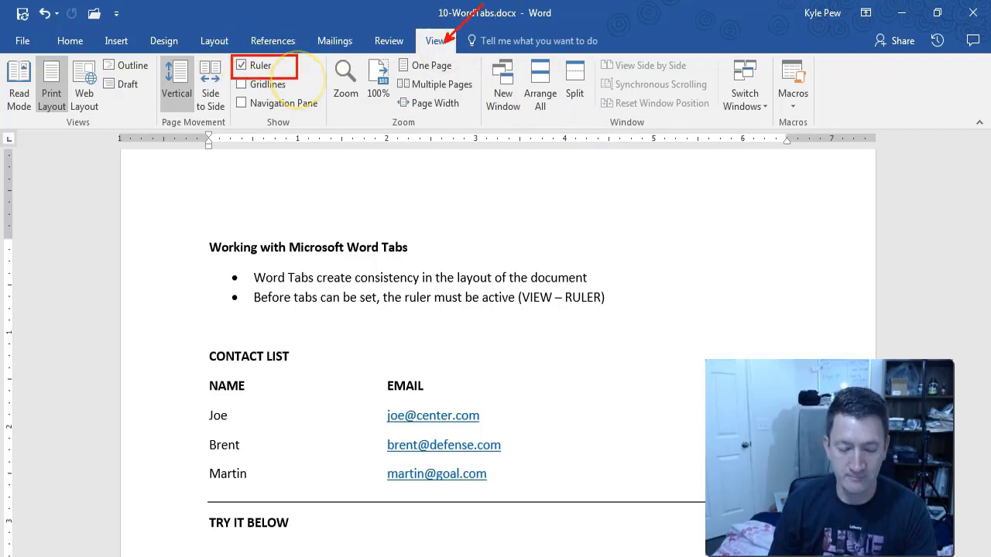
Type CONTACT LIST in capitals on the line below TRY IT BELOW.
{"action": "scroll", "coordinate": [296, 484], "scroll_direction": "down", "scroll_amount": 2}
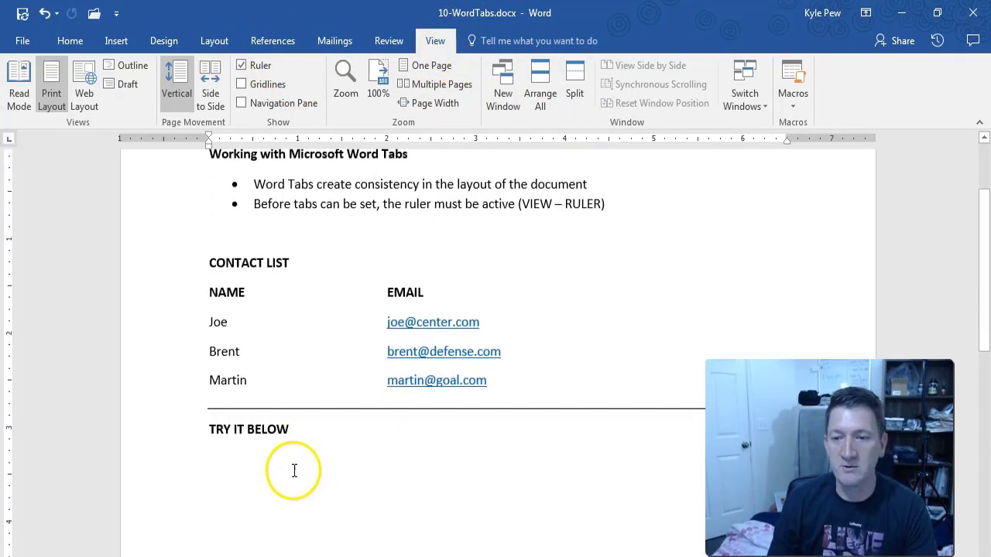
{"action": "scroll", "coordinate": [295, 470], "scroll_direction": "down", "scroll_amount": 1}
{"action": "left_click", "coordinate": [217, 415]}
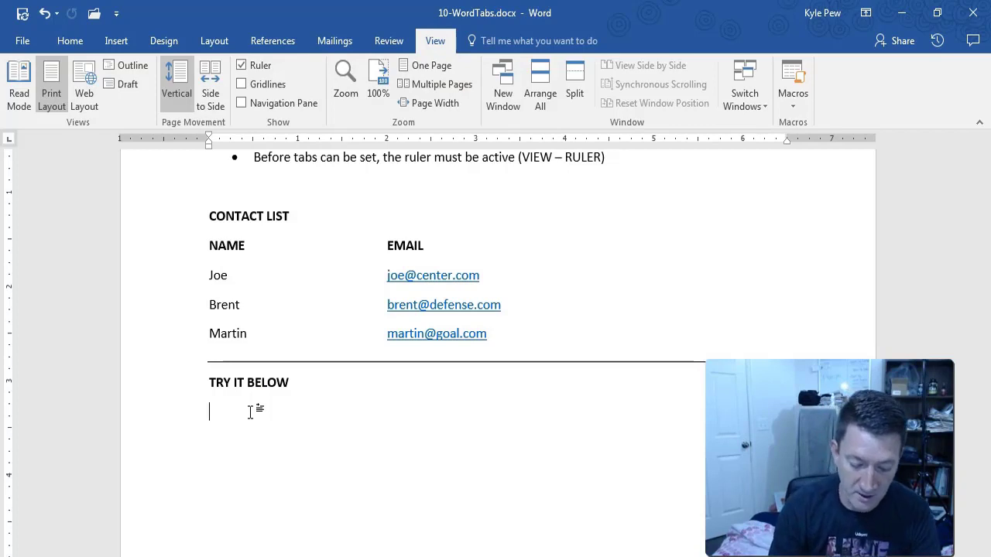
{"action": "type", "text": "Contact"}
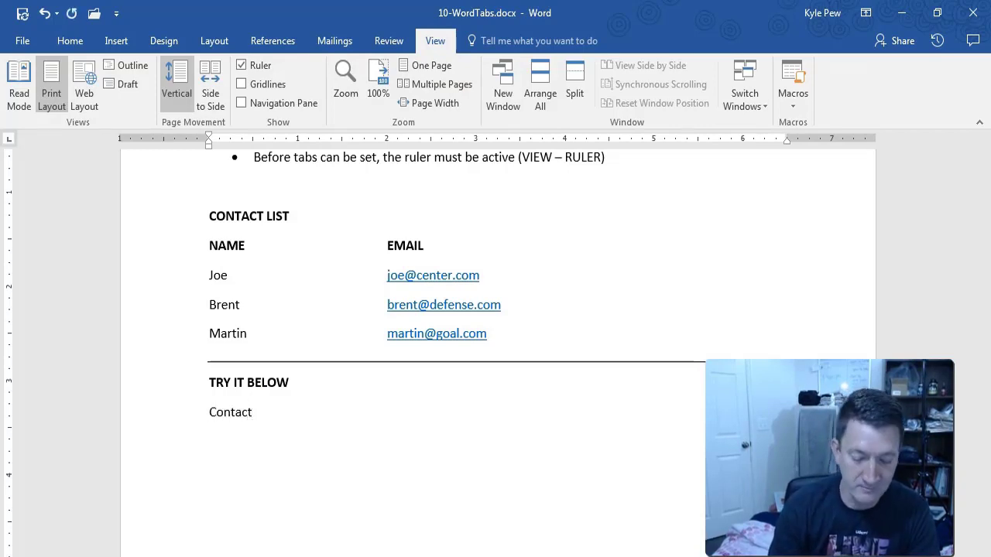
{"action": "key", "text": "BackSpace"}
{"action": "key", "text": "BackSpace"}
{"action": "key", "text": "BackSpace"}
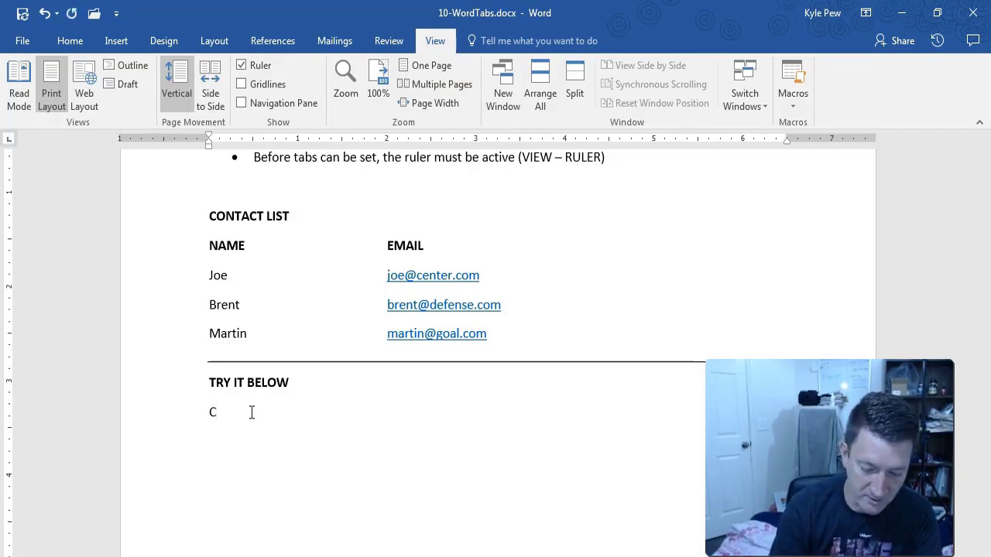
{"action": "type", "text": "ONTACT LIST"}
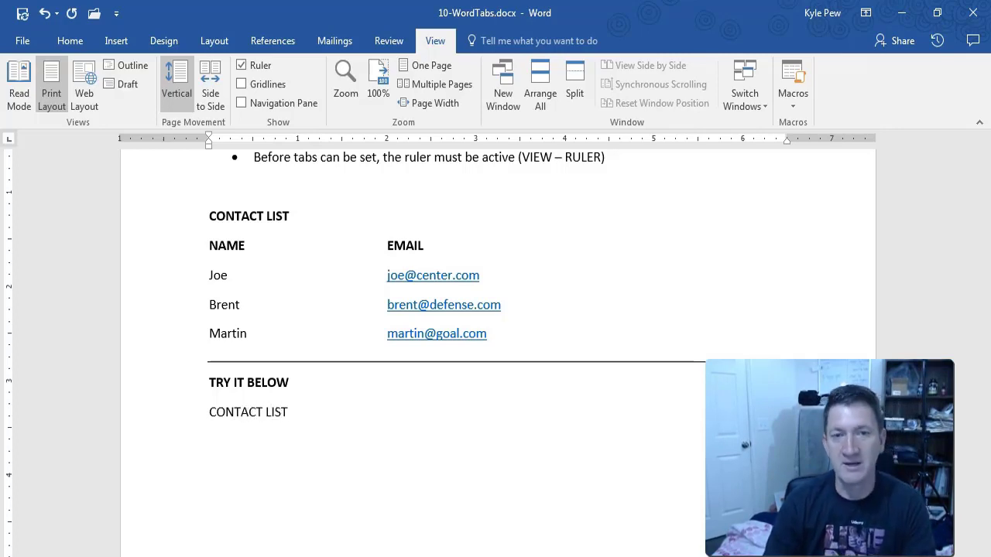
Make the CONTACT LIST line bold and move to the empty line beneath it.
{"action": "left_click", "coordinate": [199, 412]}
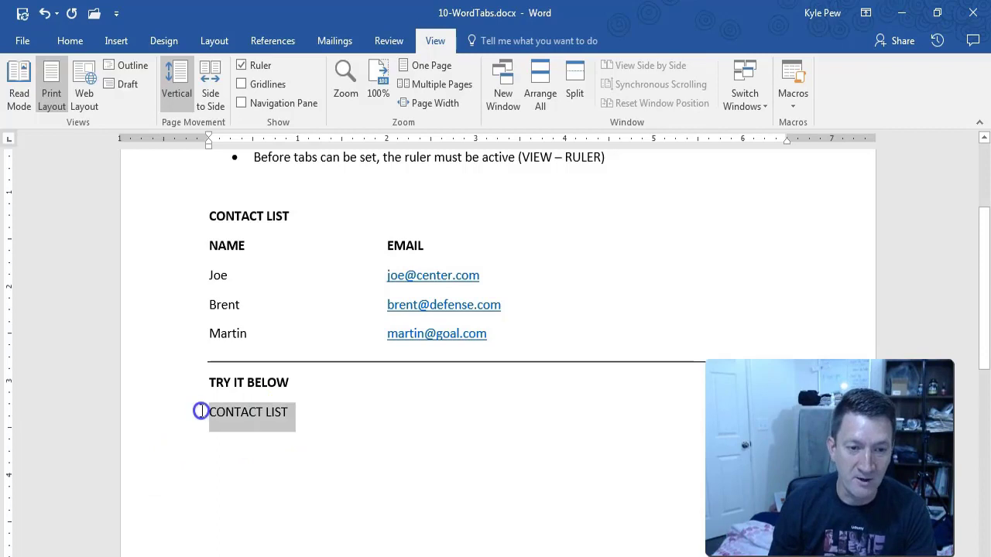
{"action": "key", "text": "ctrl+b"}
{"action": "left_click", "coordinate": [223, 436]}
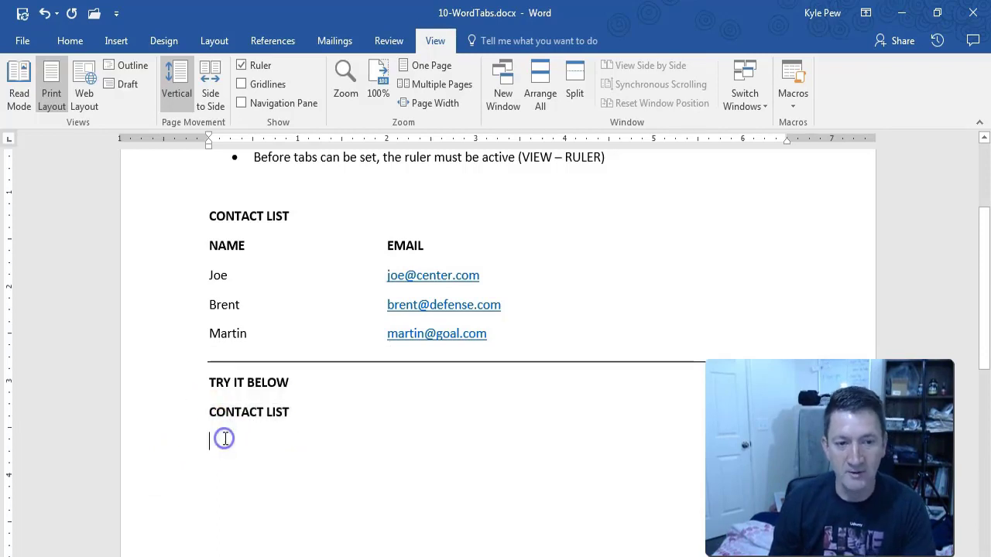
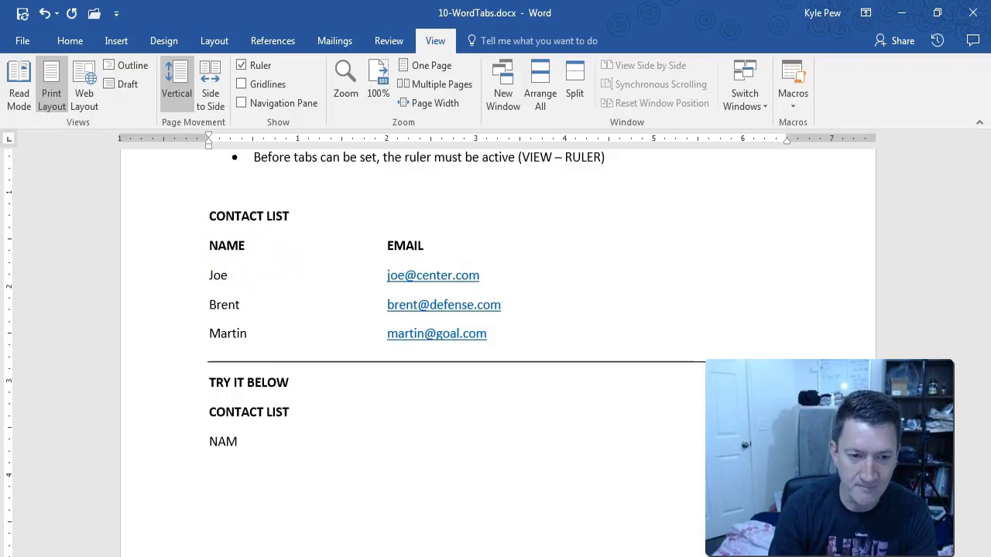
Finish the NAME heading, add a trial tab after it, and show formatting marks.
{"action": "type", "text": "E"}
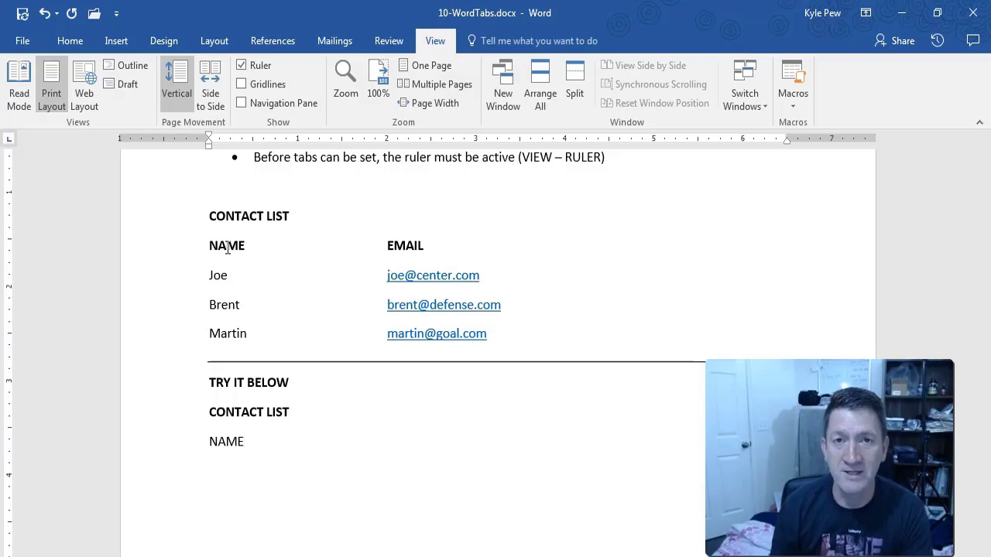
{"action": "key", "text": "Tab"}
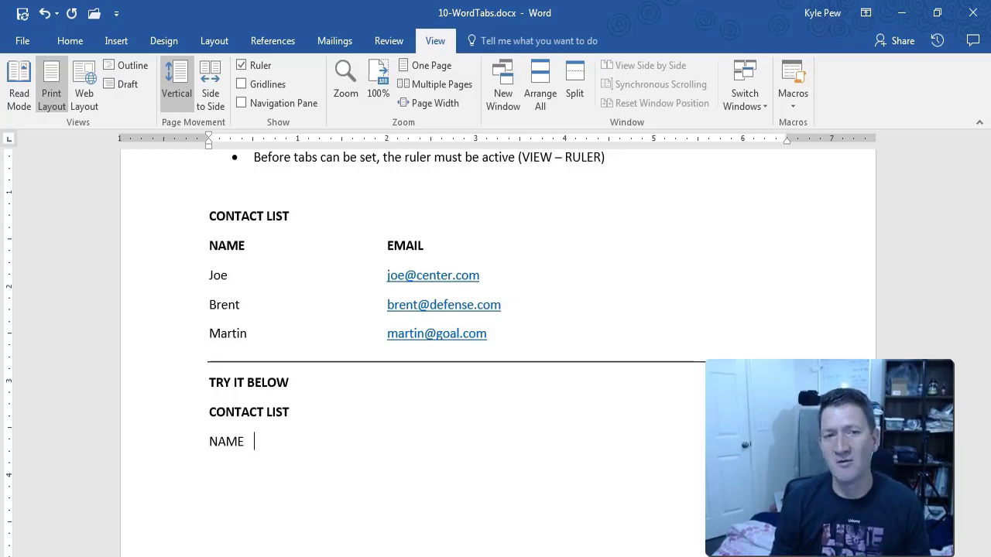
{"action": "left_click", "coordinate": [77, 44]}
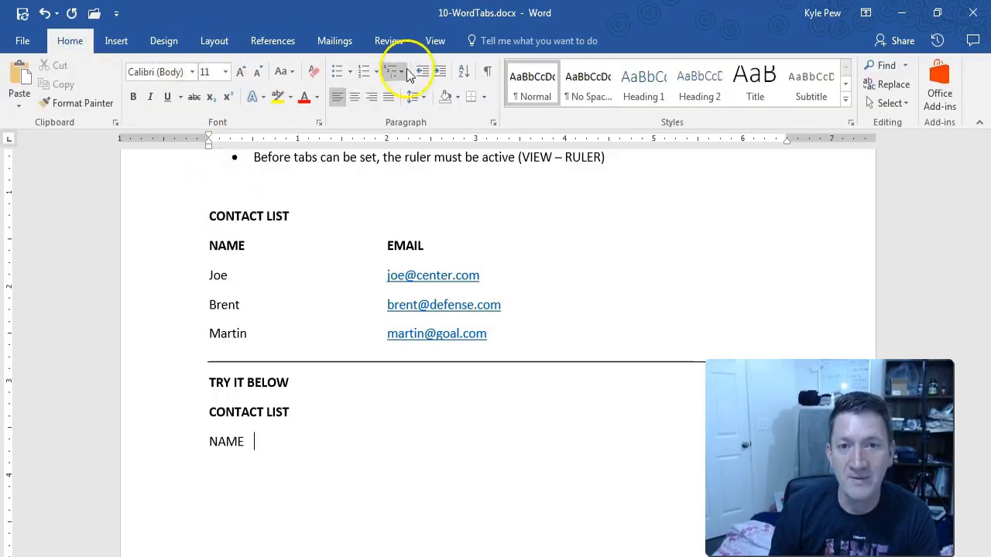
{"action": "left_click", "coordinate": [487, 75]}
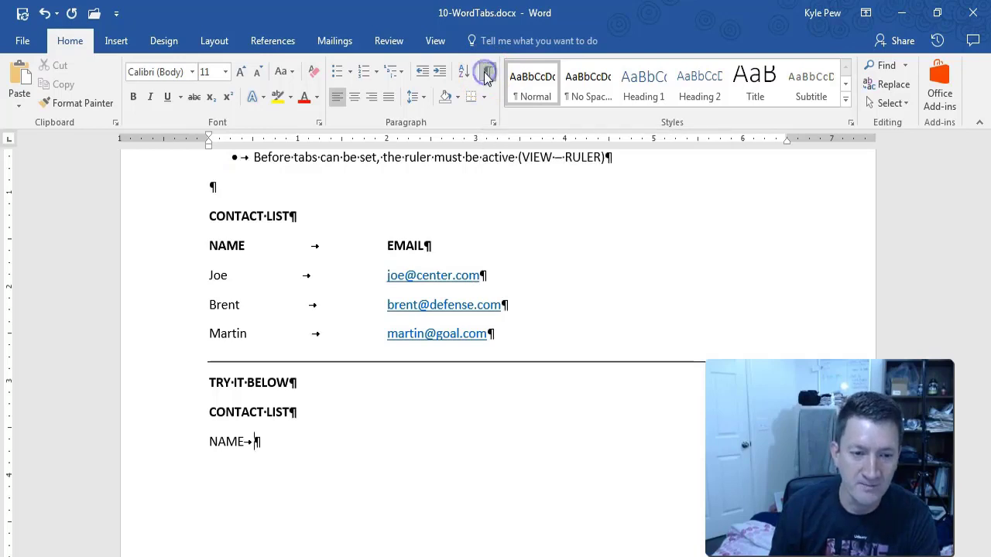
Delete the stray tab after NAME so the heading line reads just NAME.
{"action": "left_click", "coordinate": [270, 449]}
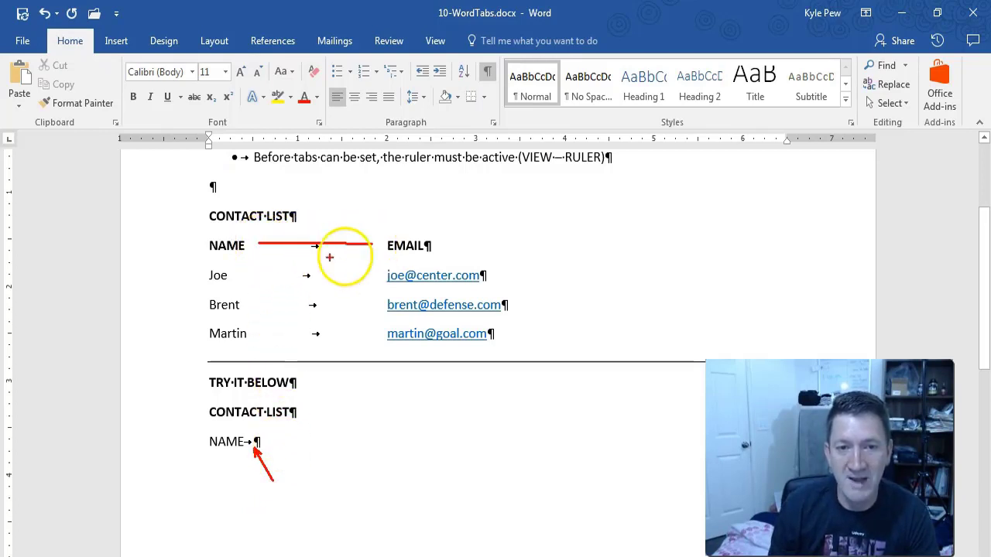
{"action": "left_click_drag", "start_coordinate": [238, 275], "coordinate": [381, 276]}
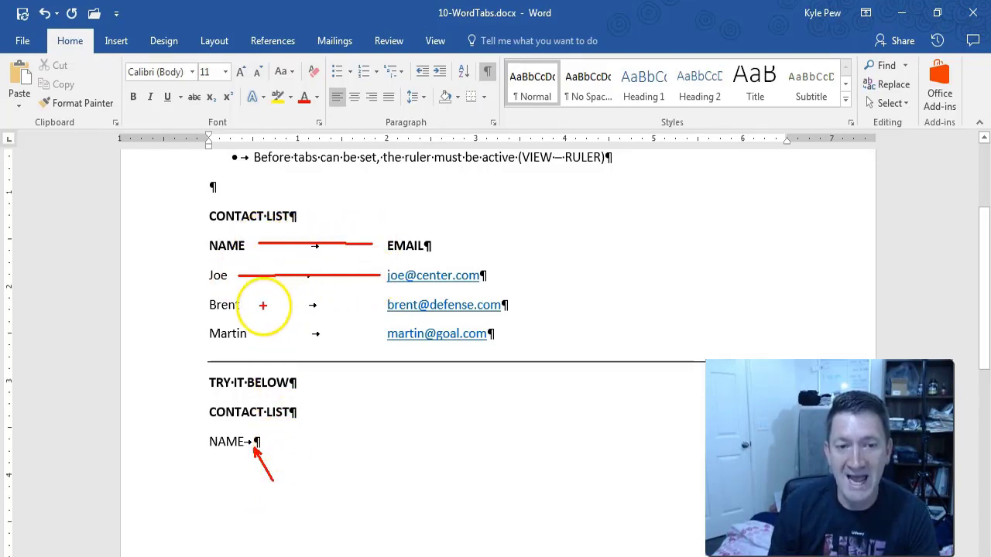
{"action": "left_click_drag", "start_coordinate": [264, 305], "coordinate": [371, 306]}
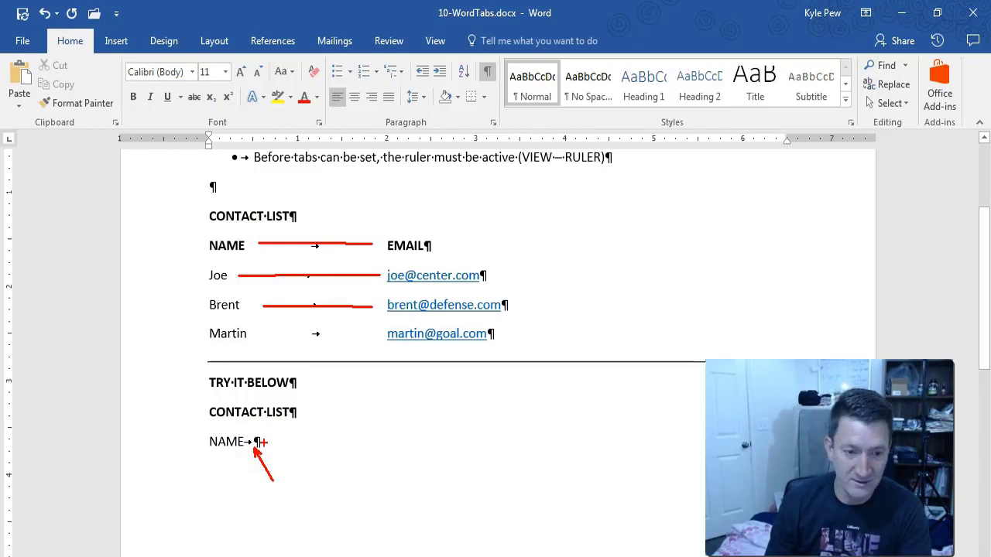
{"action": "key", "text": "Escape"}
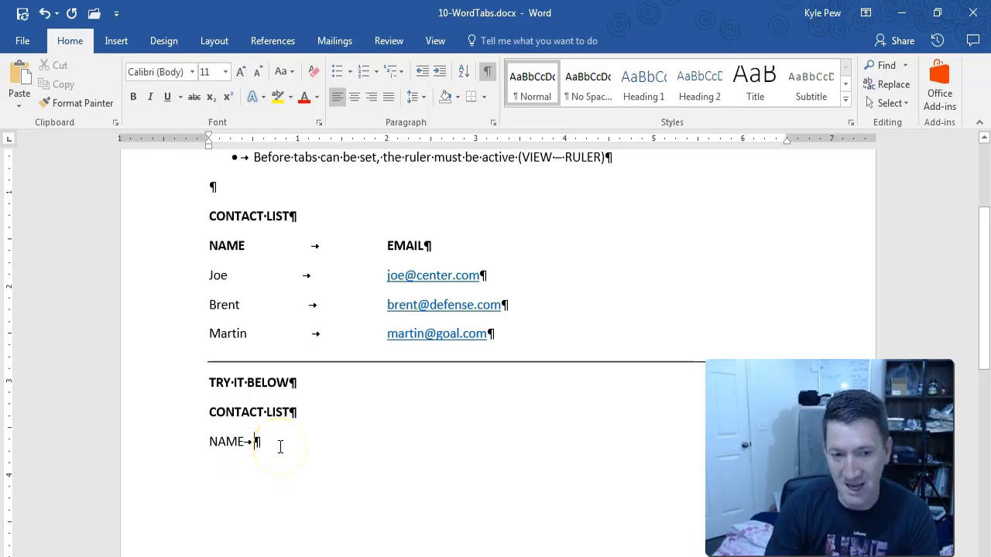
{"action": "key", "text": "BackSpace"}
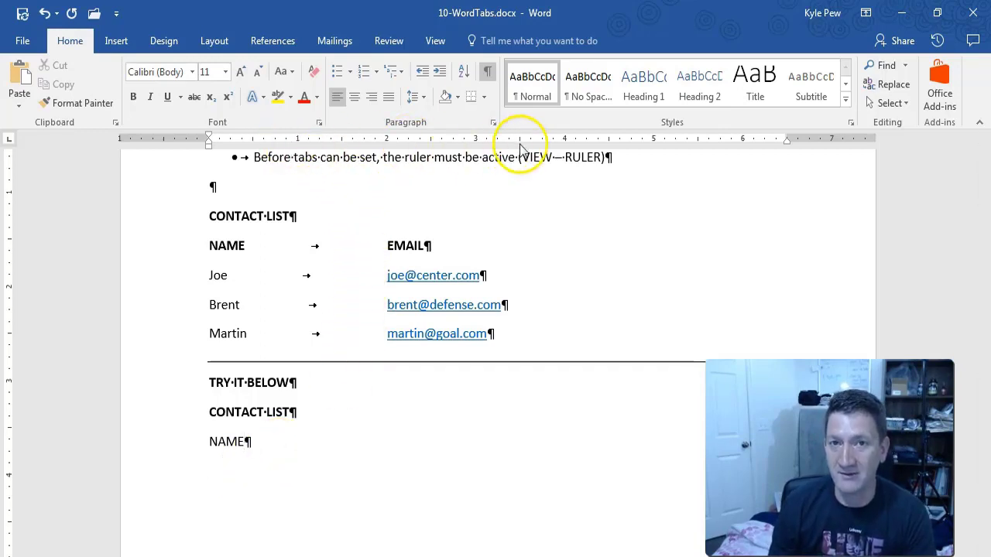
{"action": "key", "text": "ctrl+2"}
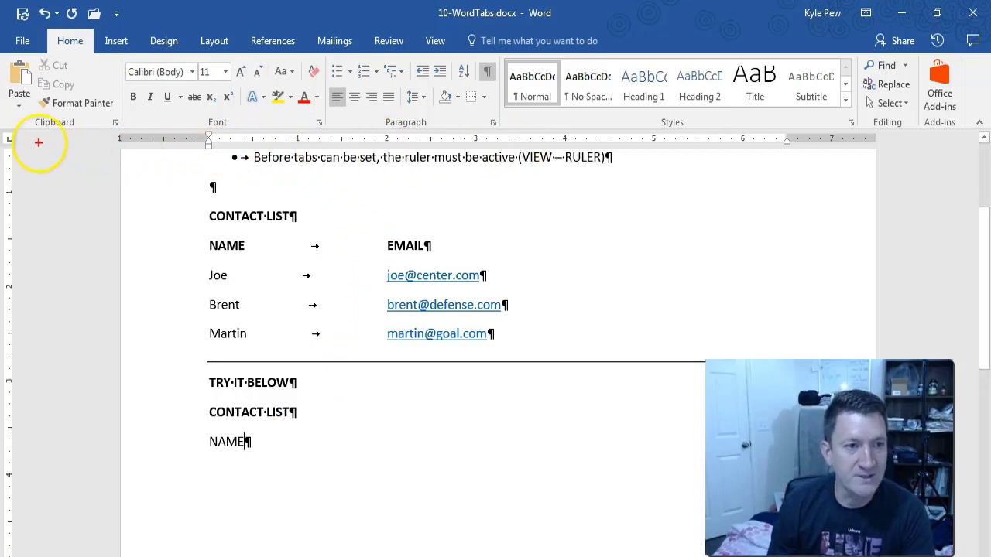
Place a left tab stop at the 2-inch mark on the ruler for the NAME line.
{"action": "left_click_drag", "start_coordinate": [19, 141], "coordinate": [45, 151]}
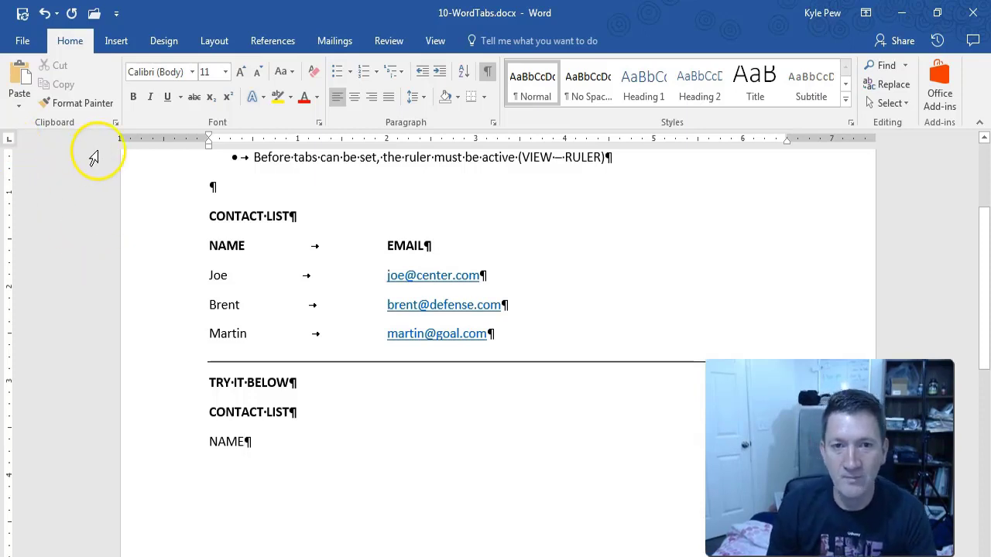
{"action": "left_click", "coordinate": [387, 140]}
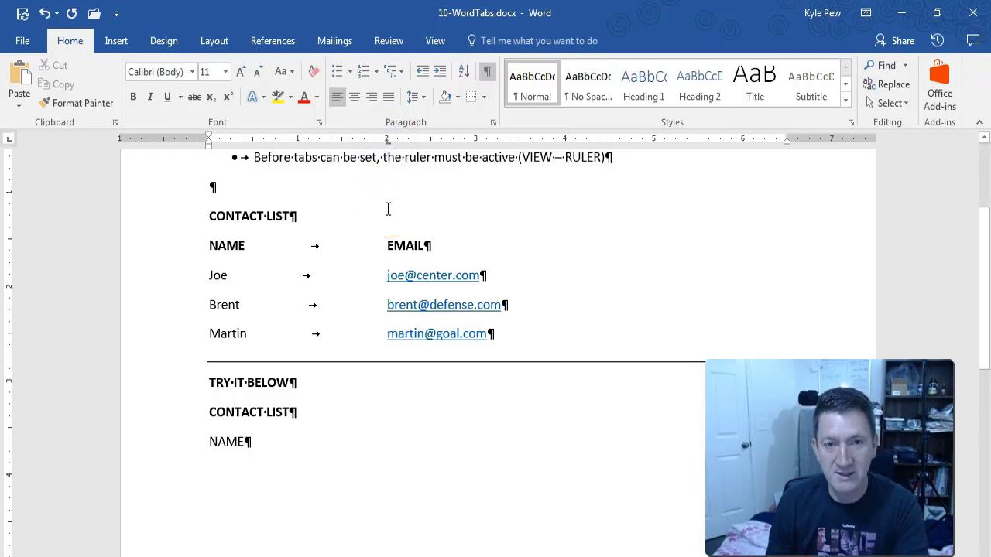
{"action": "left_click_drag", "start_coordinate": [389, 141], "coordinate": [431, 226]}
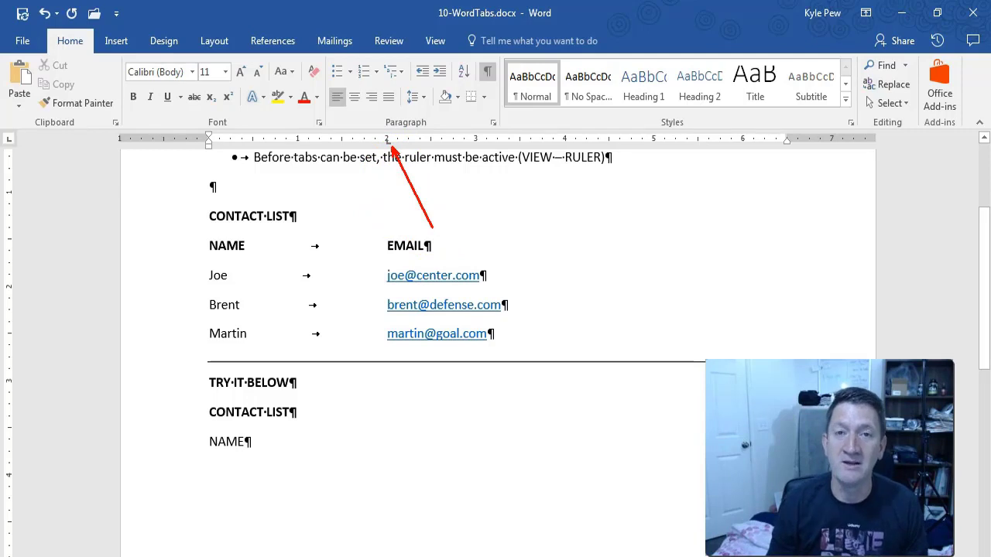
{"action": "key", "text": "Escape"}
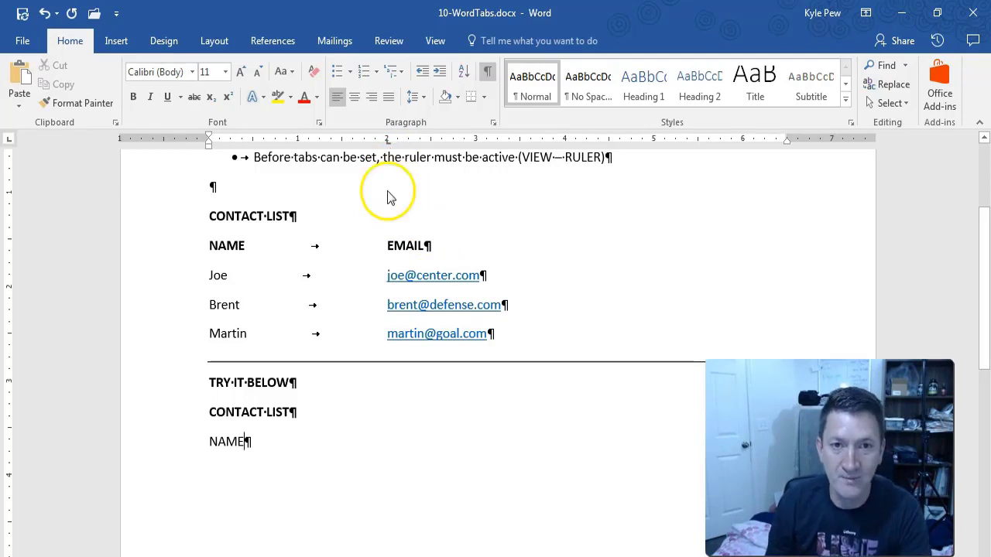
Add the EMAIL heading after NAME at the 2-inch stop, with no trailing tab.
{"action": "left_click", "coordinate": [247, 442]}
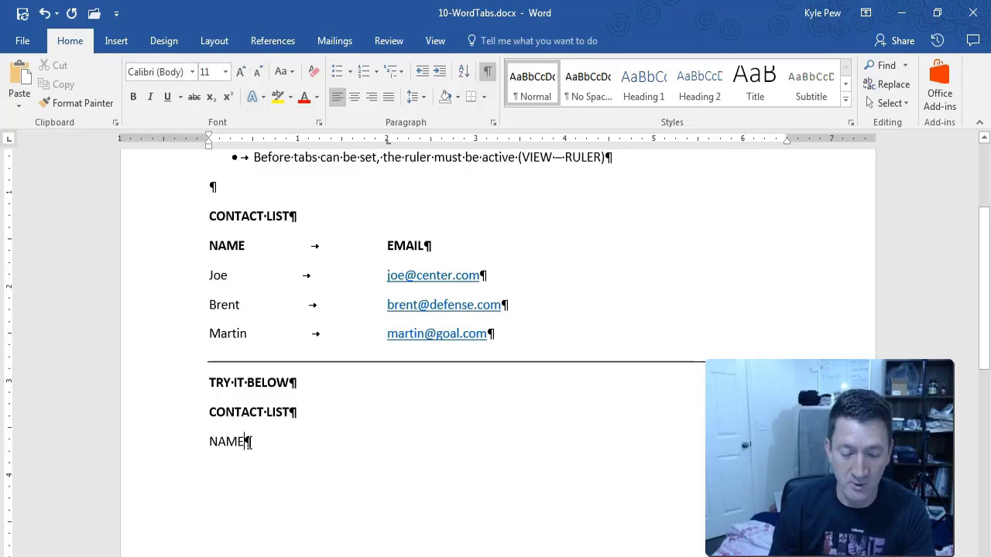
{"action": "key", "text": "Tab"}
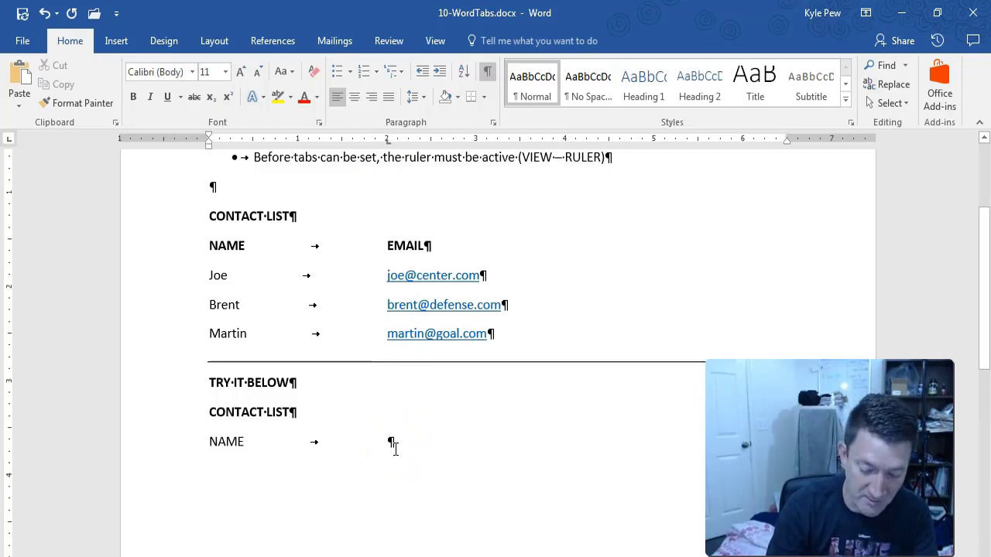
{"action": "type", "text": "EMAIL"}
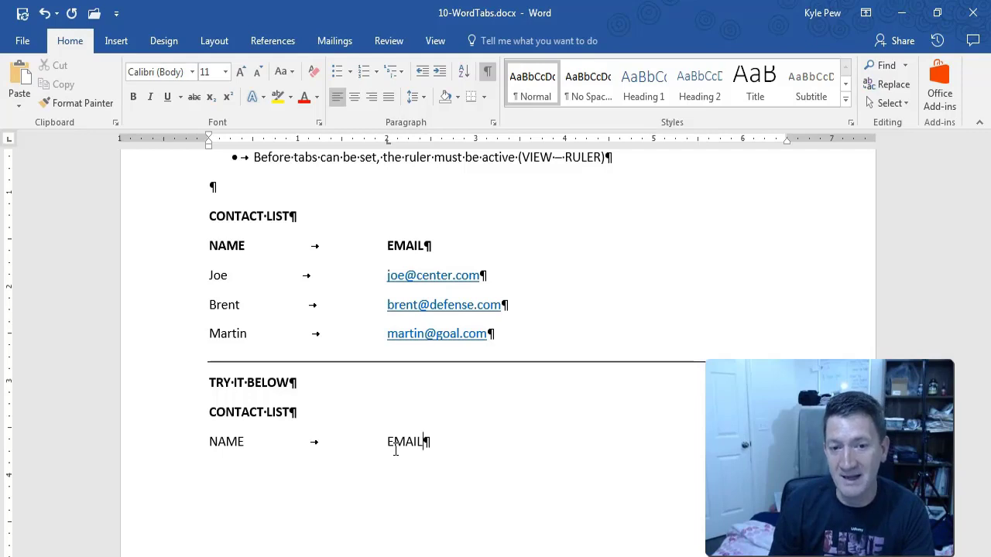
{"action": "key", "text": "Tab"}
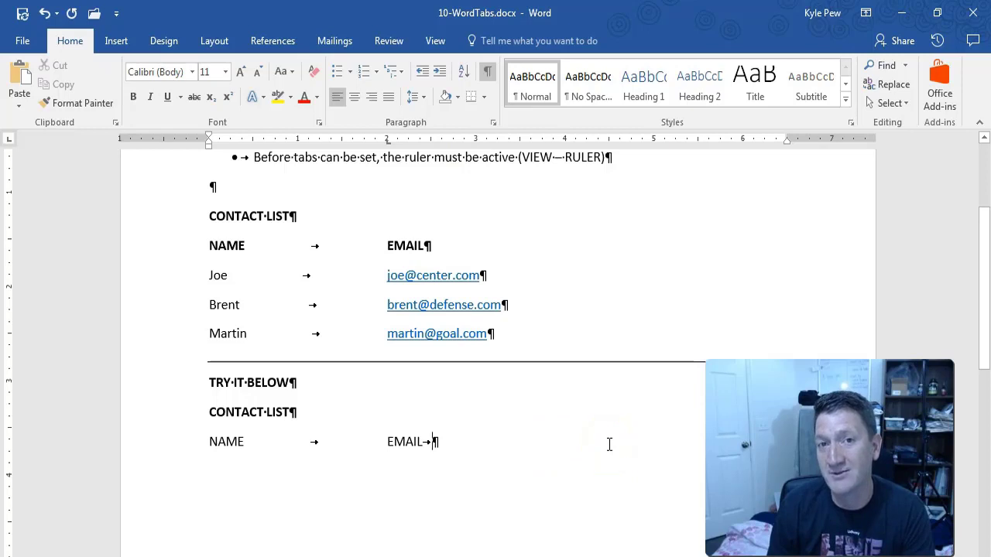
{"action": "key", "text": "BackSpace"}
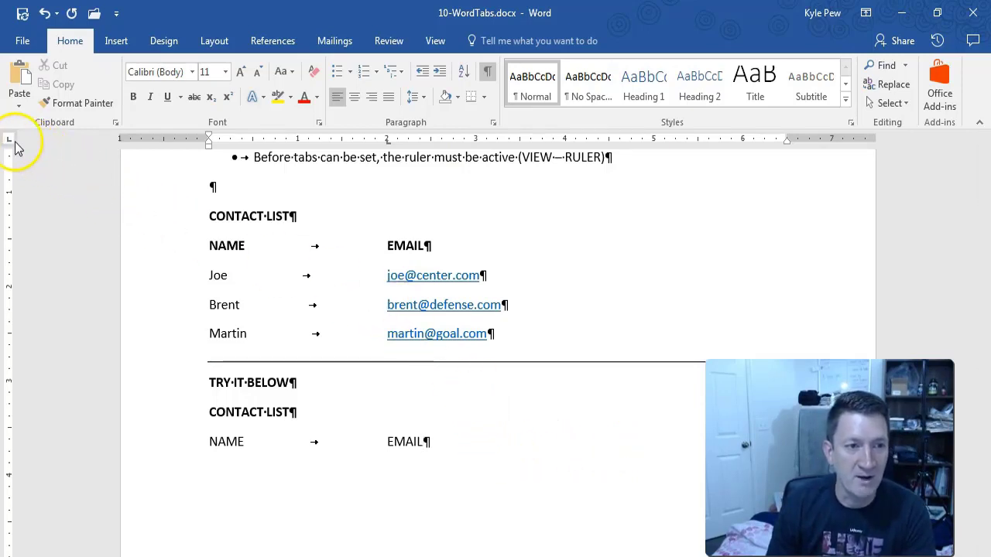
Add a left tab stop at 4.5 inches and put the POSITION heading there.
{"action": "left_click", "coordinate": [610, 141]}
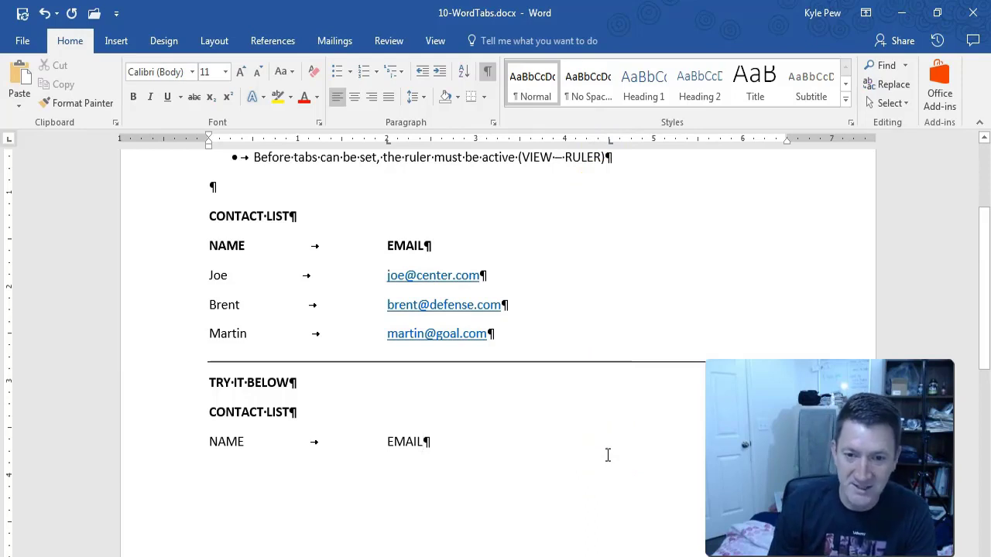
{"action": "key", "text": "Tab"}
{"action": "type", "text": "POS"}
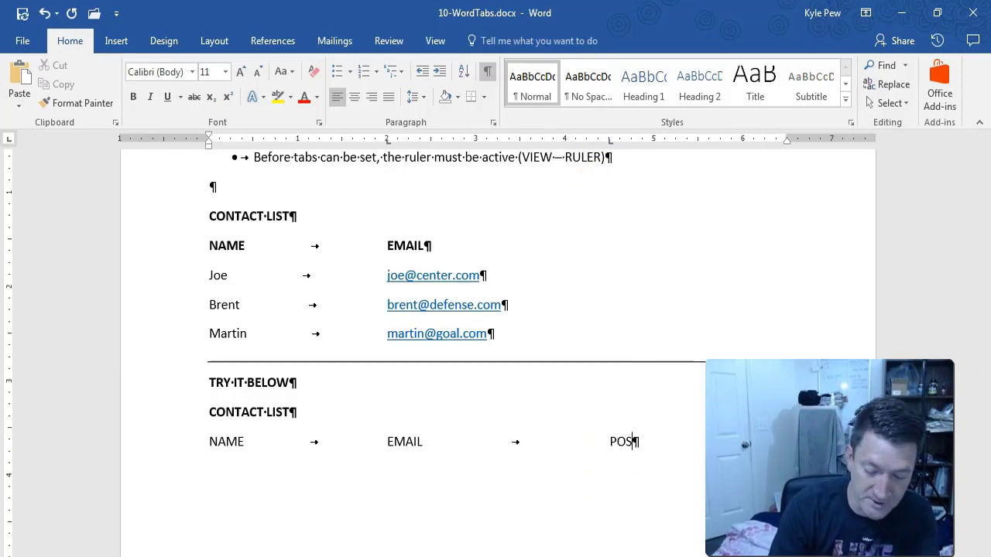
{"action": "type", "text": "ITION"}
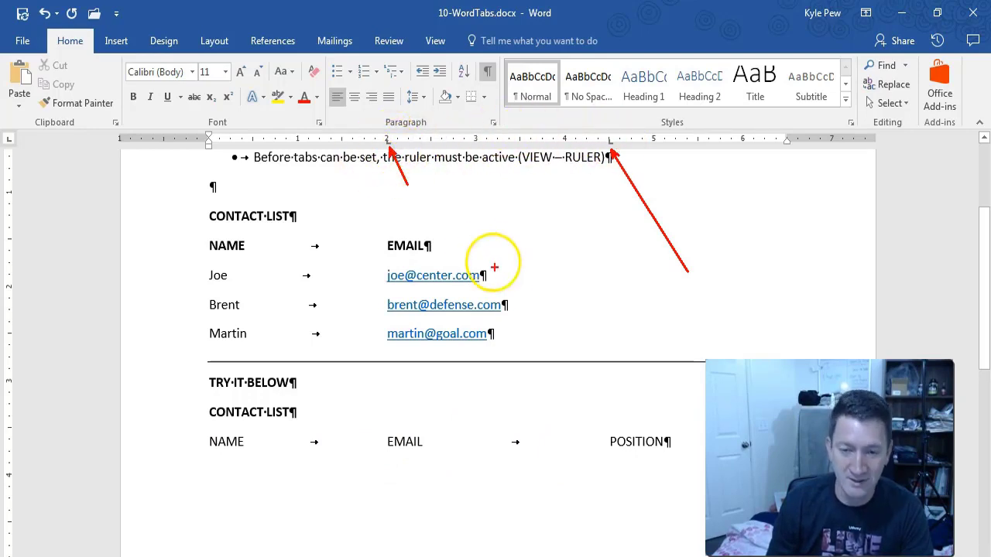
{"action": "left_click", "coordinate": [664, 449]}
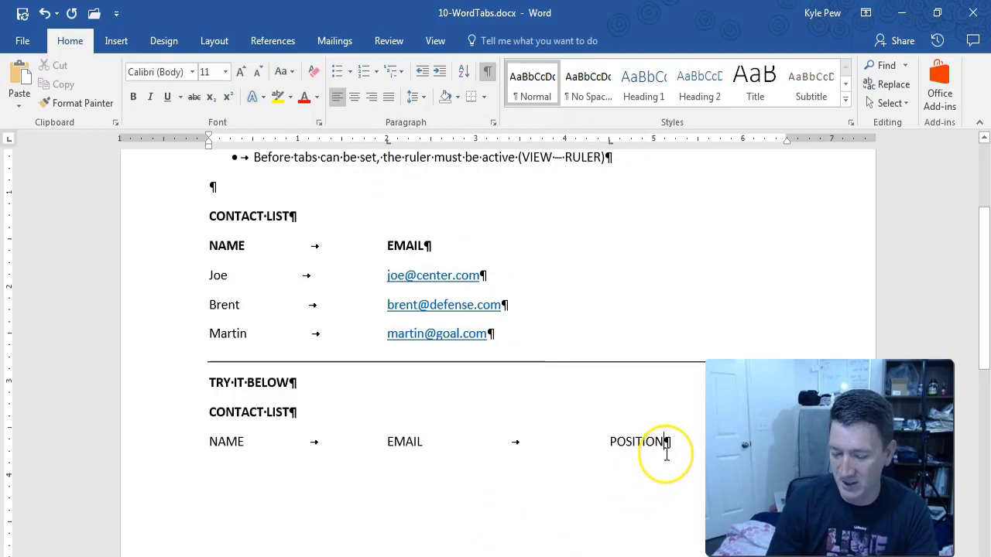
Enter a tab-separated contact row with name, e-mail and position Center, then start a new row.
{"action": "key", "text": "Return"}
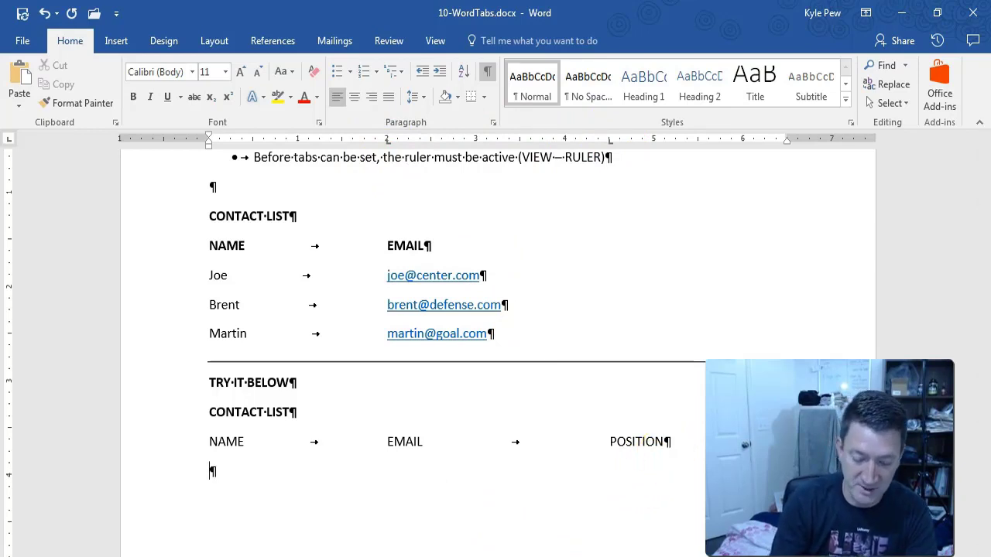
{"action": "type", "text": "Joe"}
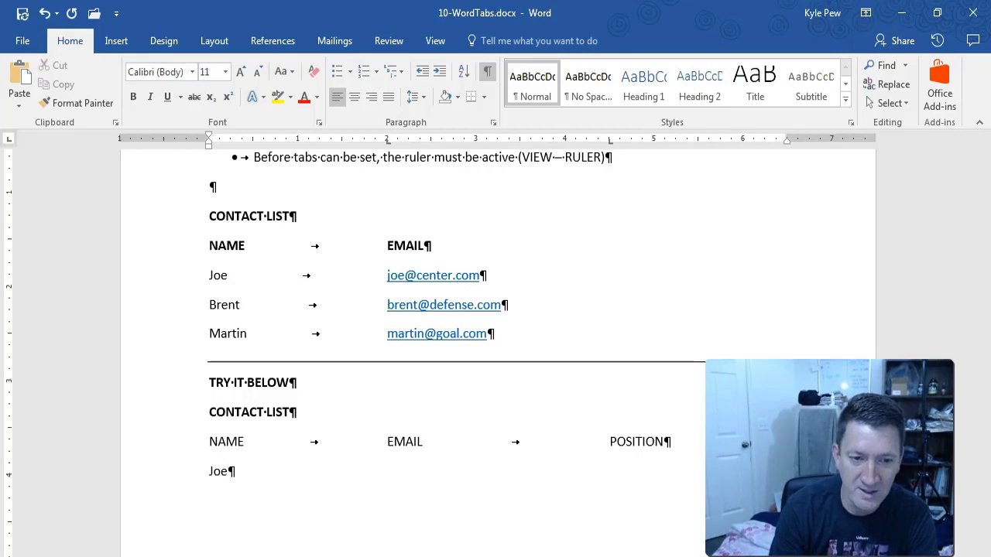
{"action": "key", "text": "Tab"}
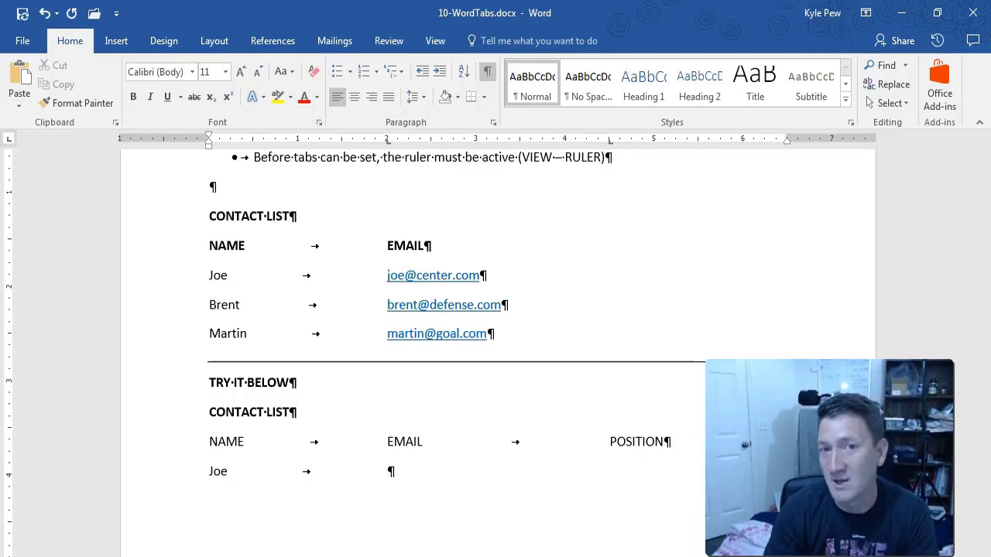
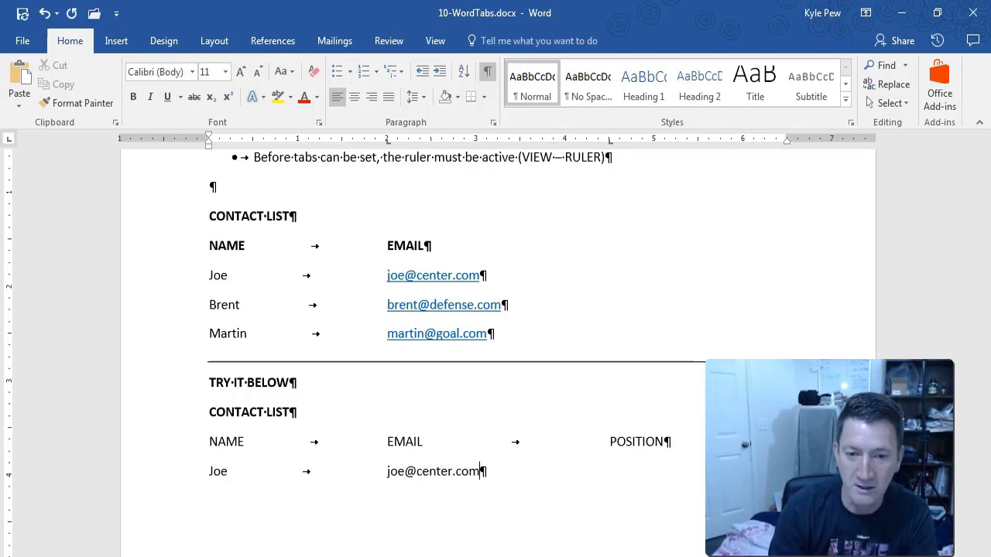
{"action": "key", "text": "Tab"}
{"action": "type", "text": "C"}
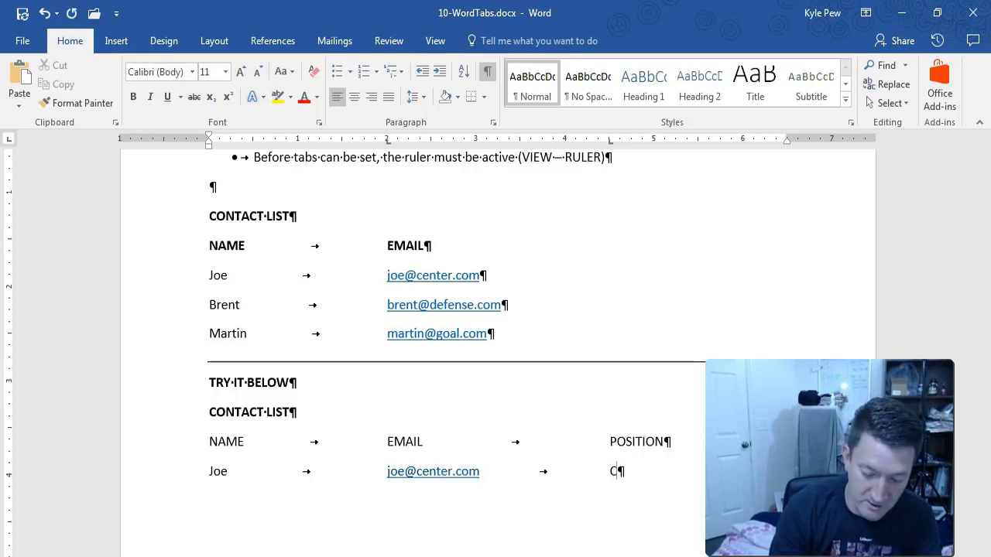
{"action": "type", "text": "Enter"}
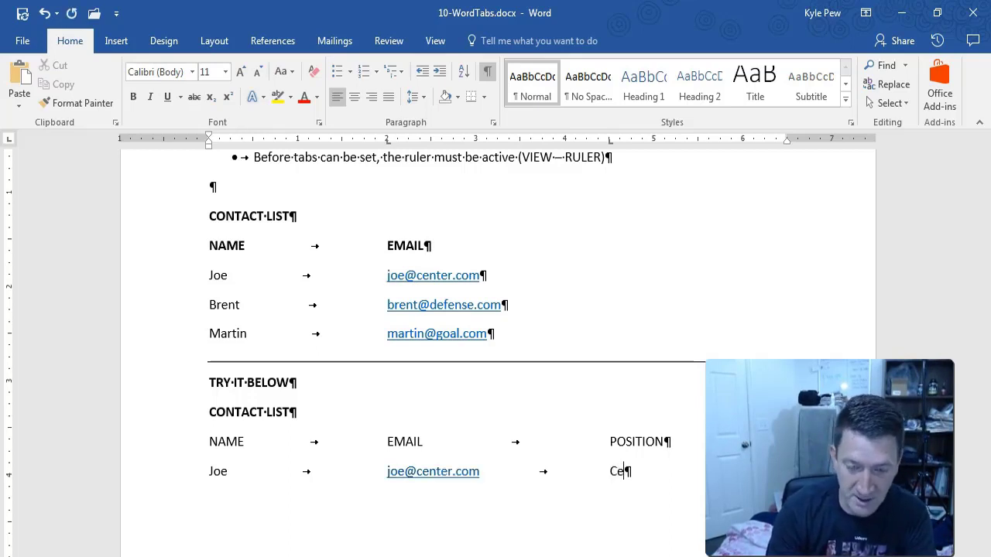
{"action": "key", "text": "Return"}
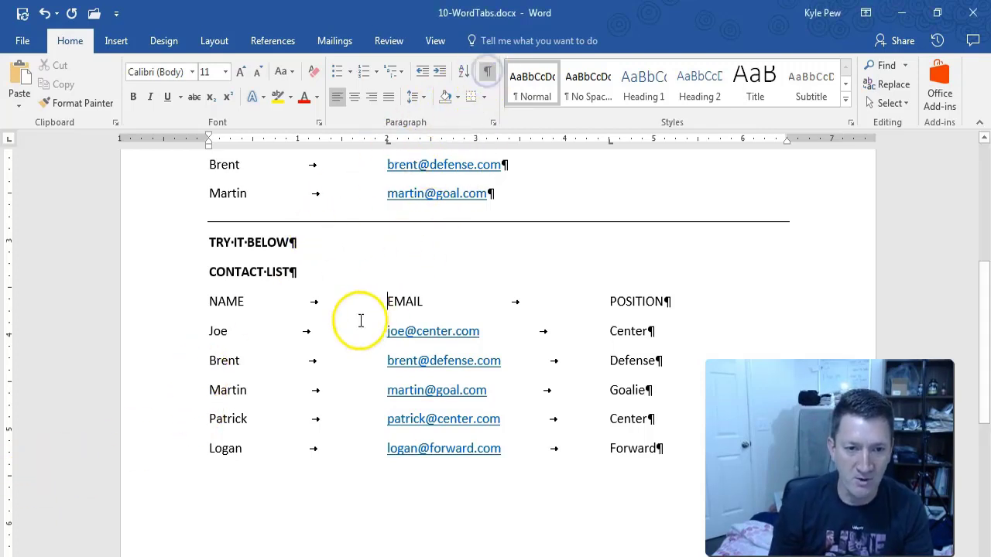
Turn off formatting marks and select the five contact rows, Center through Forward.
{"action": "left_click", "coordinate": [491, 75]}
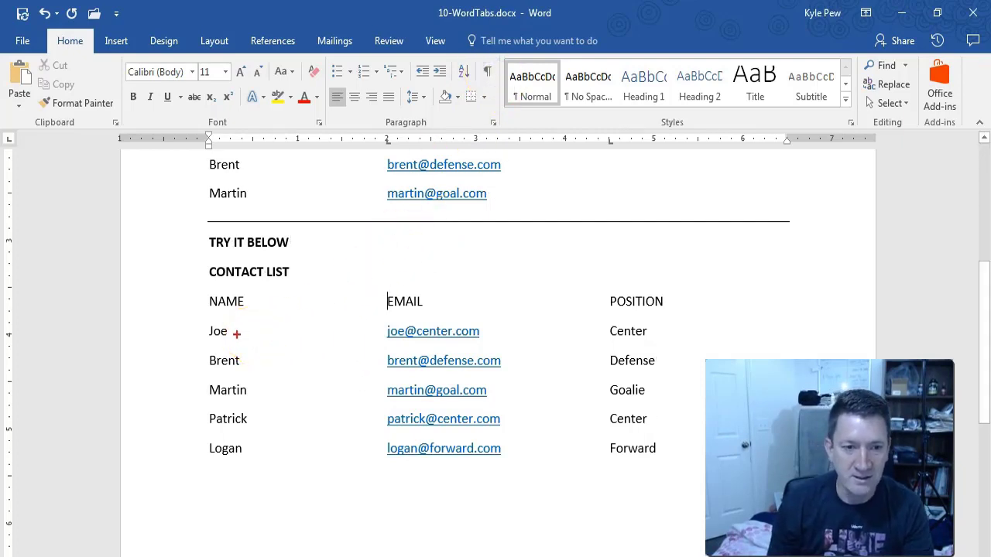
{"action": "left_click_drag", "start_coordinate": [236, 333], "coordinate": [384, 339]}
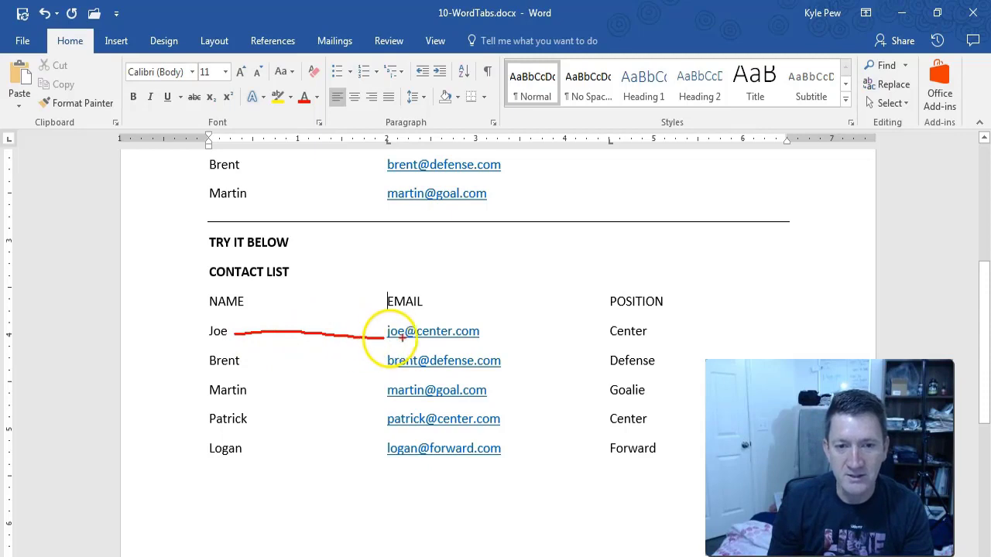
{"action": "left_click_drag", "start_coordinate": [484, 338], "coordinate": [608, 338]}
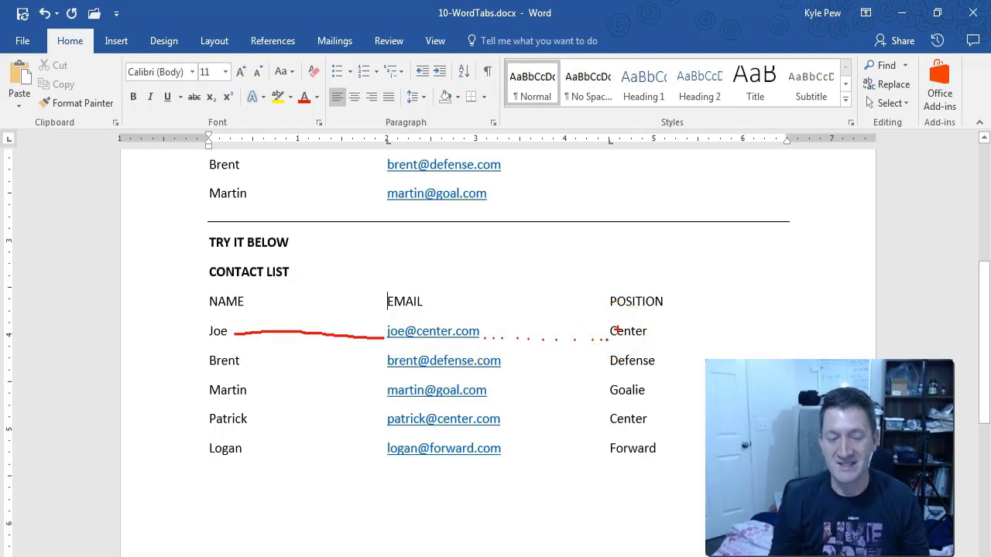
{"action": "key", "text": "Escape"}
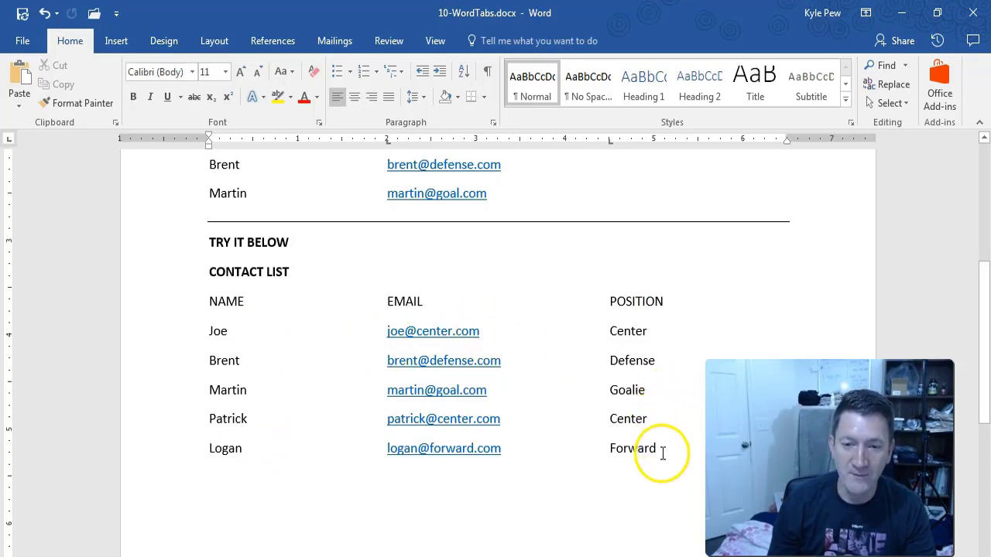
{"action": "left_click_drag", "start_coordinate": [660, 448], "coordinate": [212, 337]}
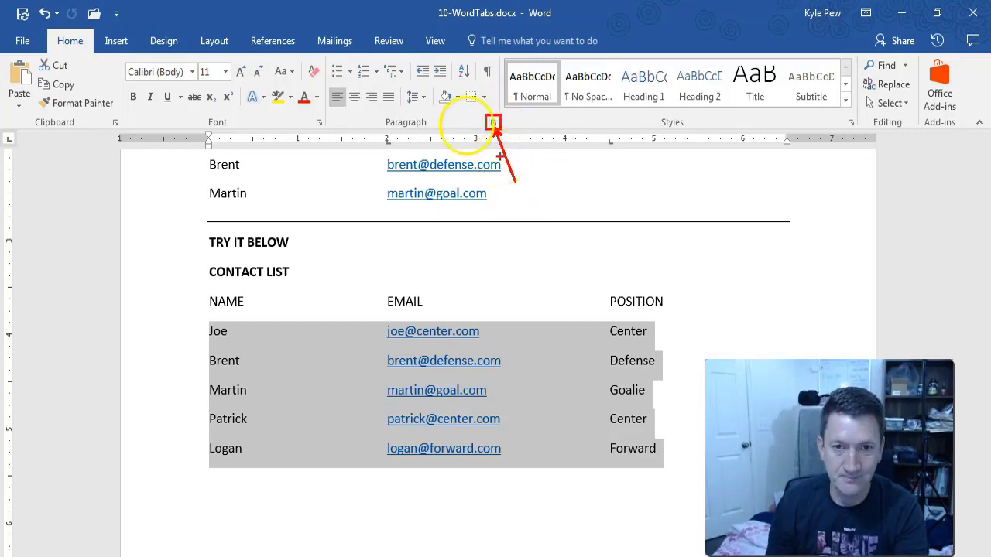
Open the Tabs dialog from the Paragraph settings to show the 2" and 4.5" stops.
{"action": "left_click", "coordinate": [491, 125]}
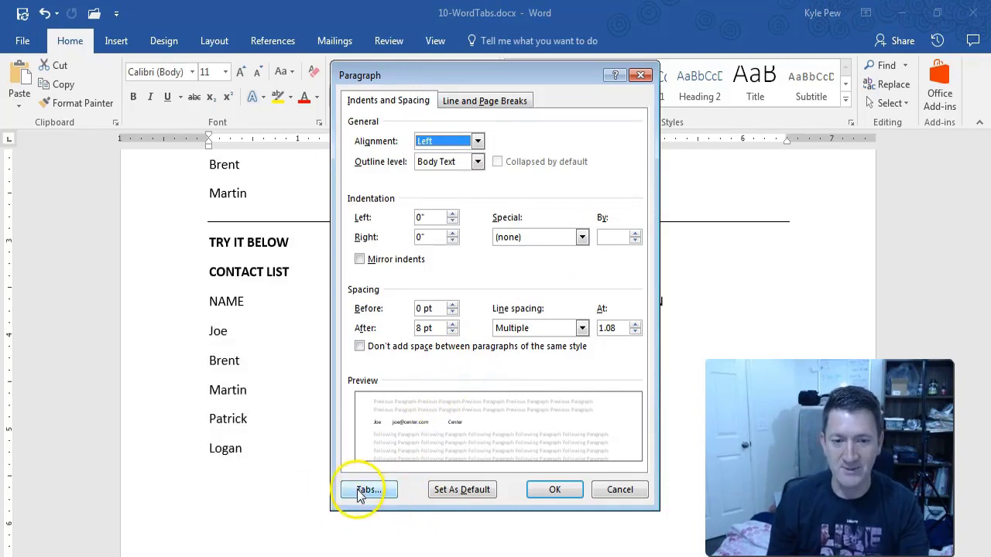
{"action": "left_click", "coordinate": [361, 490]}
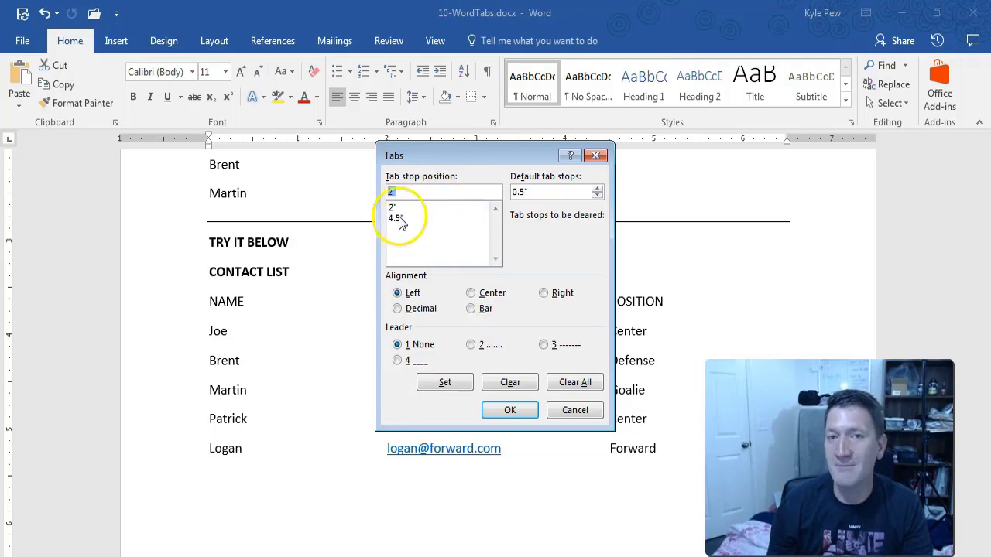
{"action": "left_click_drag", "start_coordinate": [419, 156], "coordinate": [415, 196]}
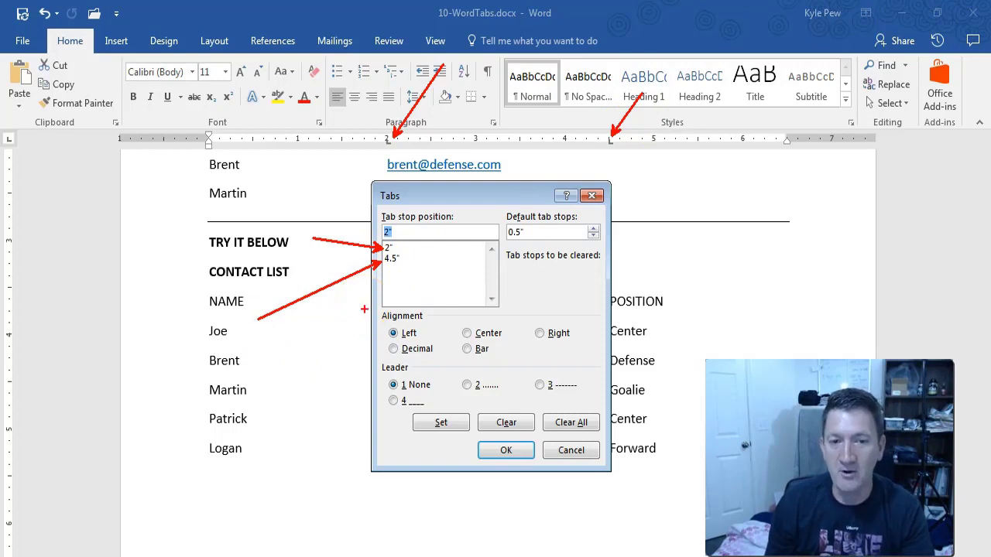
{"action": "left_click_drag", "start_coordinate": [371, 310], "coordinate": [592, 367]}
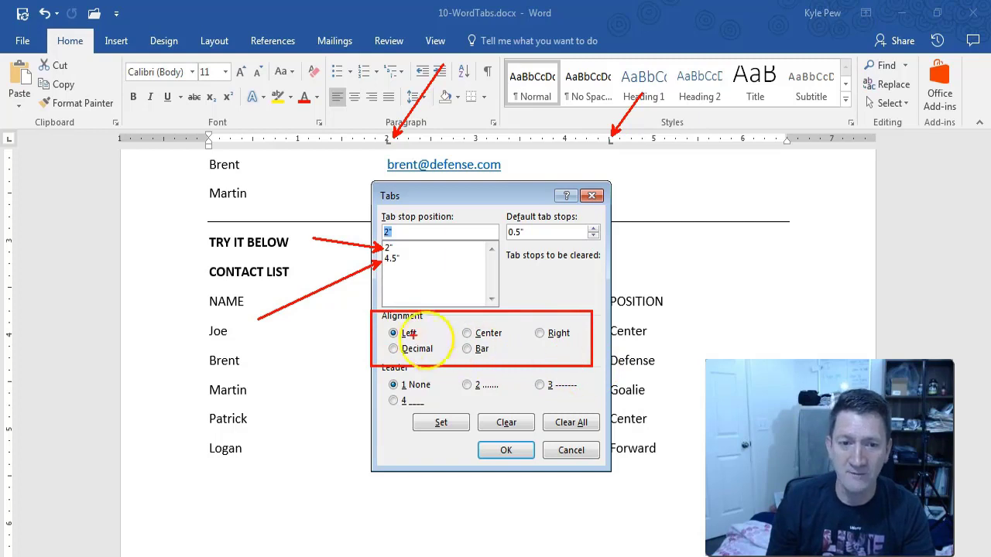
{"action": "left_click_drag", "start_coordinate": [387, 331], "coordinate": [292, 318]}
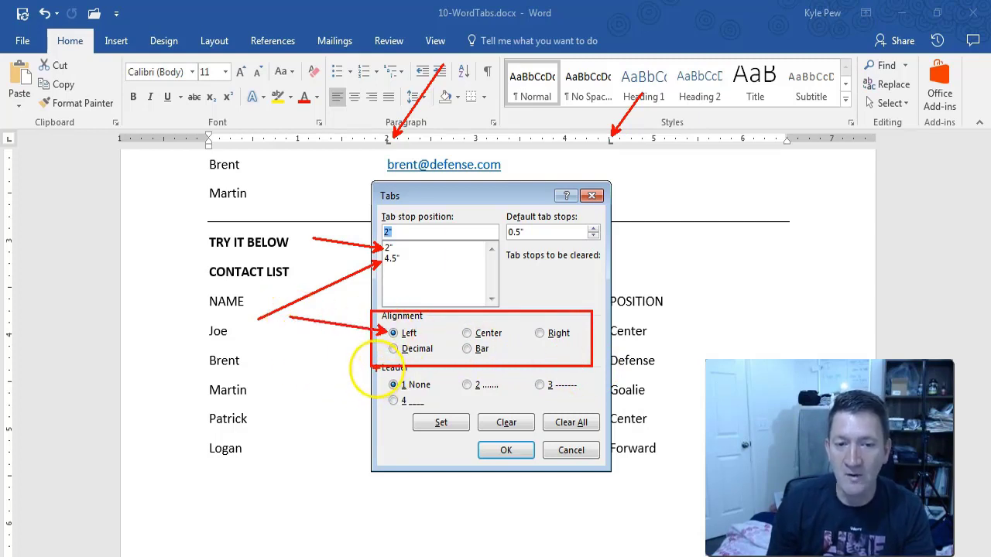
{"action": "mouse_move", "coordinate": [377, 370]}
{"action": "left_mouse_down"}
{"action": "mouse_move", "coordinate": [541, 424]}
{"action": "mouse_move", "coordinate": [596, 416]}
{"action": "left_mouse_up"}
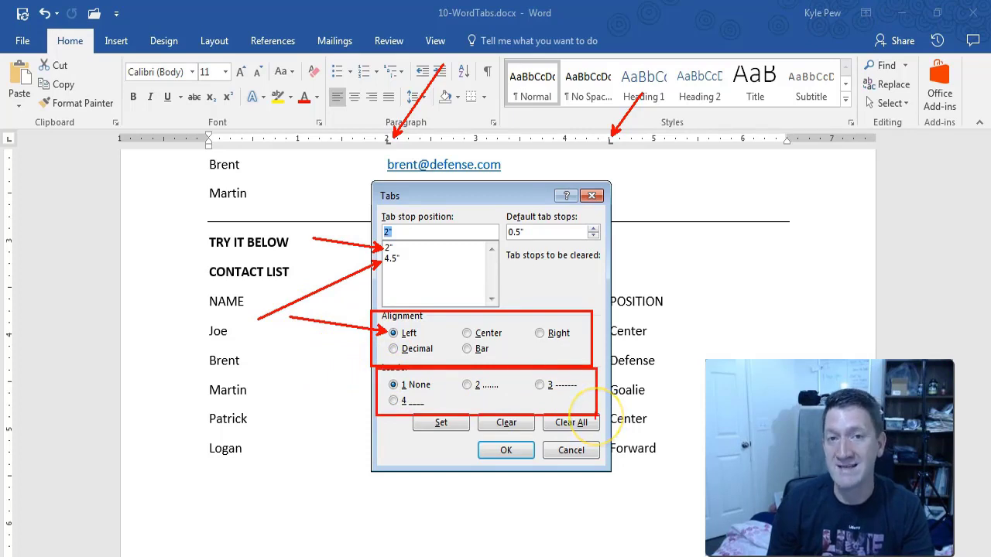
{"action": "left_click_drag", "start_coordinate": [385, 381], "coordinate": [276, 361]}
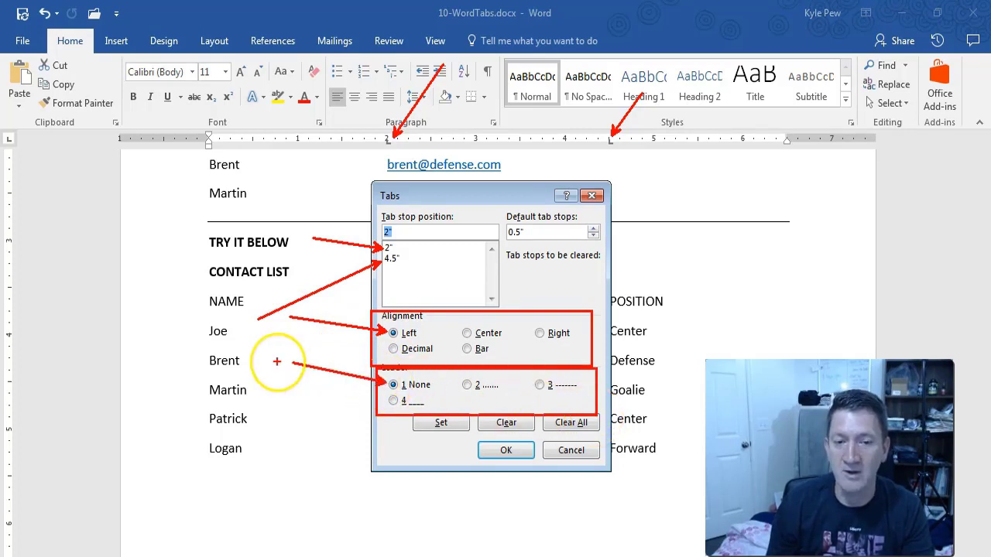
{"action": "key", "text": "Escape"}
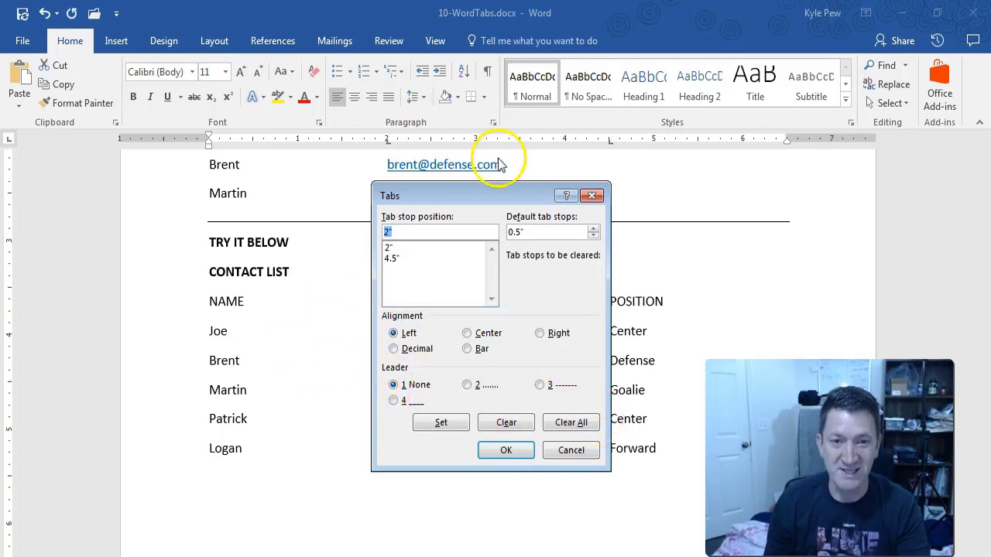
{"action": "mouse_move", "coordinate": [495, 195]}
{"action": "left_mouse_down"}
{"action": "mouse_move", "coordinate": [463, 224]}
{"action": "mouse_move", "coordinate": [381, 429]}
{"action": "mouse_move", "coordinate": [479, 215]}
{"action": "left_mouse_up"}
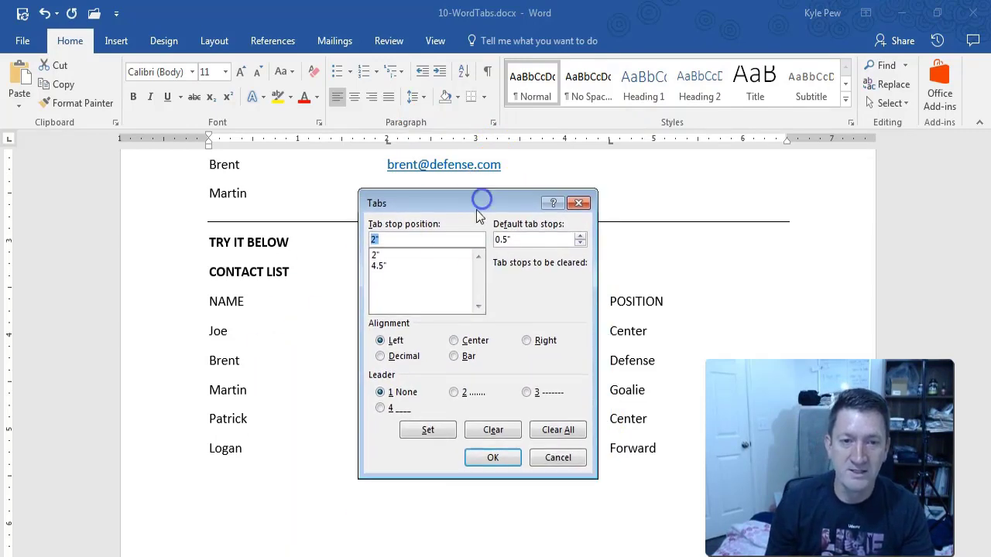
Give both the 2" and 4.5" tab stops dotted leader 2 and confirm.
{"action": "left_click", "coordinate": [377, 255]}
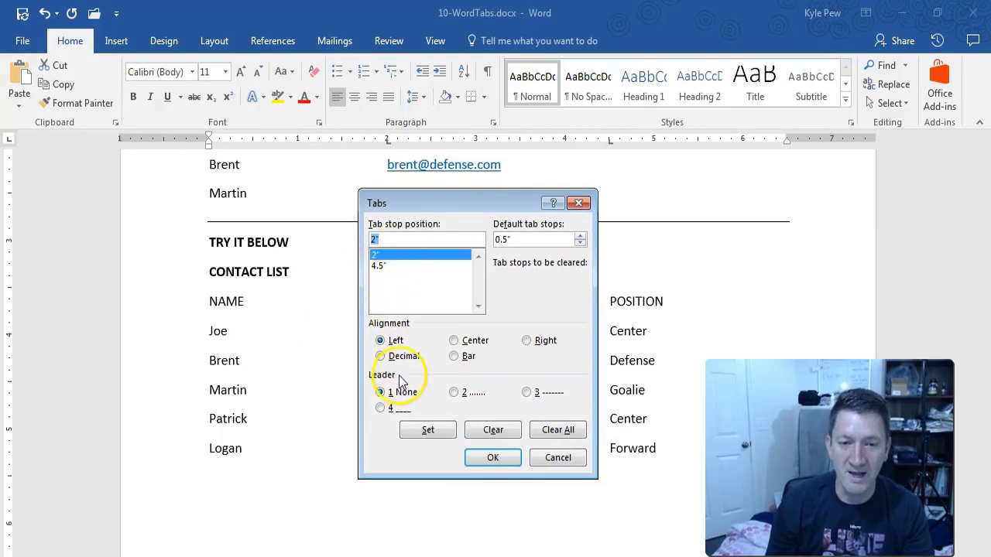
{"action": "left_click", "coordinate": [454, 395]}
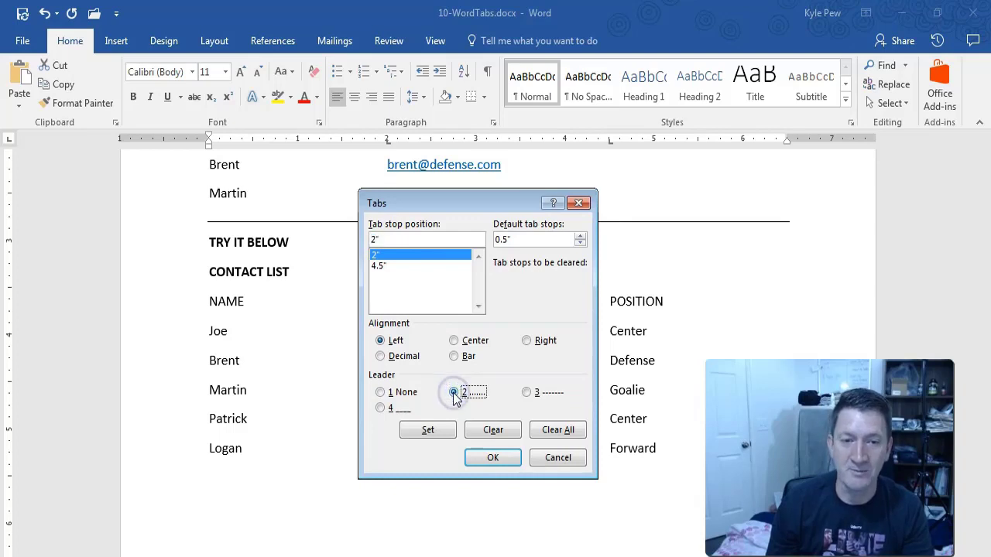
{"action": "left_click", "coordinate": [430, 430]}
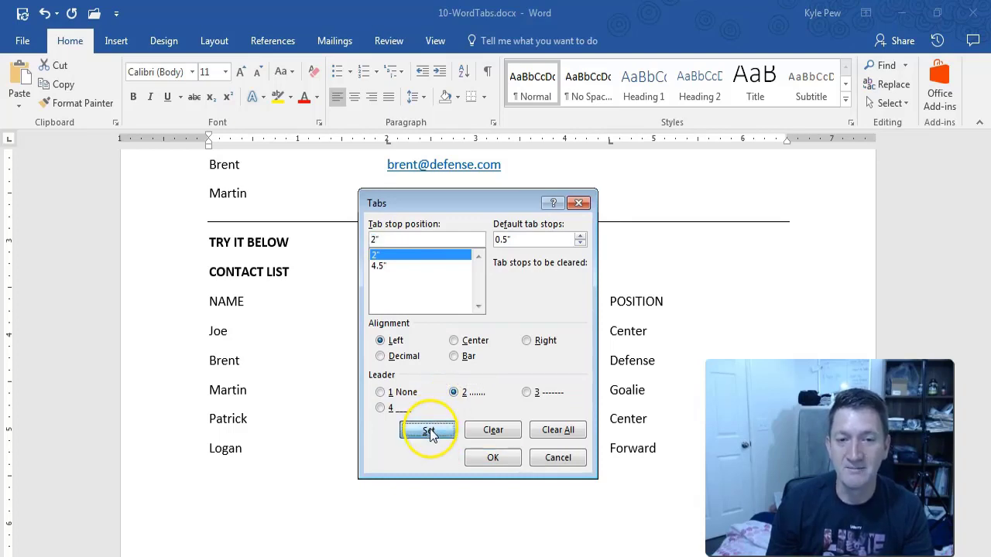
{"action": "left_click", "coordinate": [380, 265]}
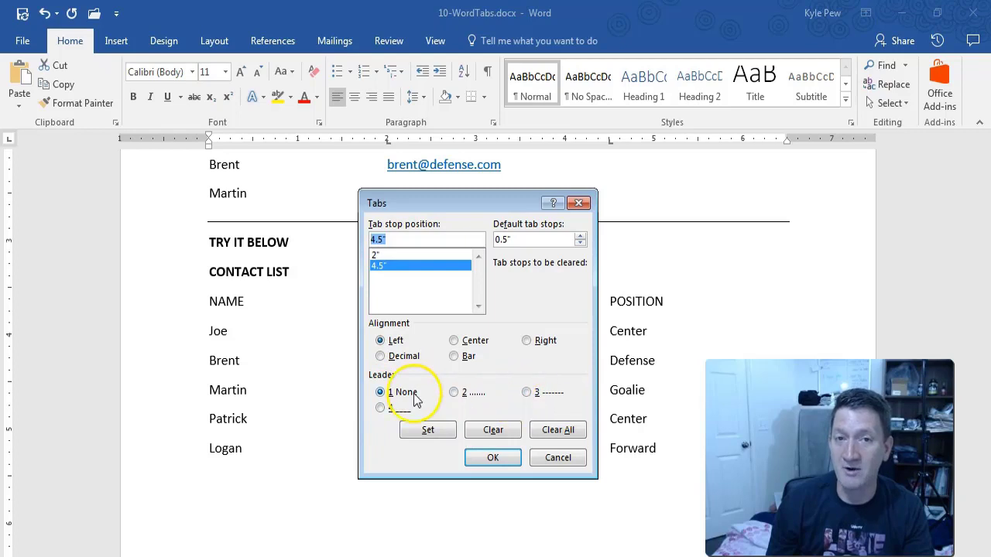
{"action": "left_click", "coordinate": [455, 394]}
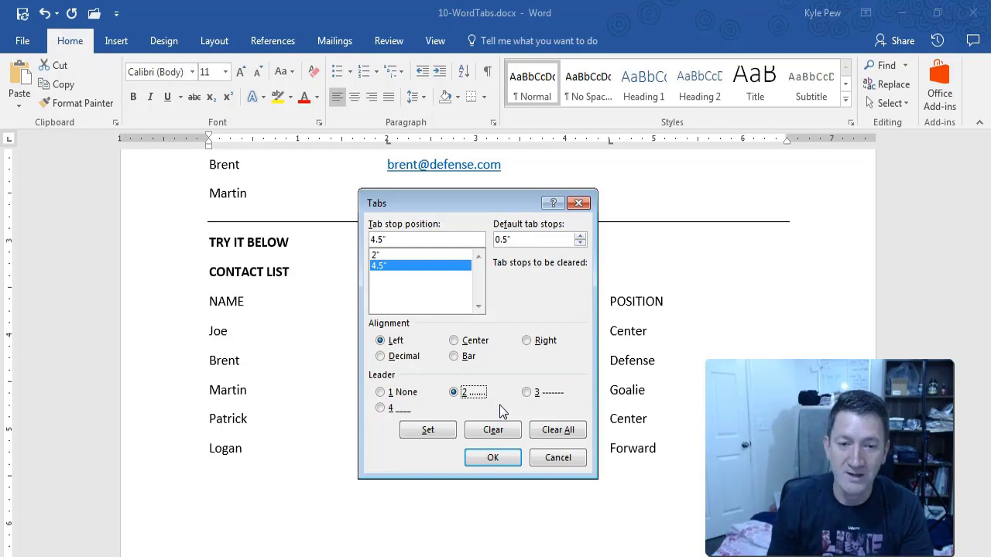
{"action": "left_click", "coordinate": [428, 430]}
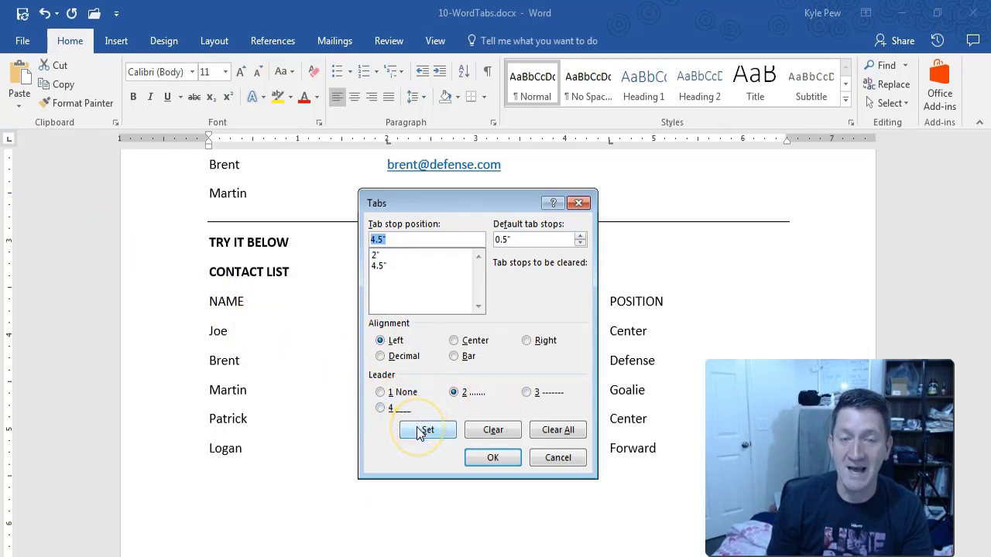
{"action": "left_click", "coordinate": [488, 457]}
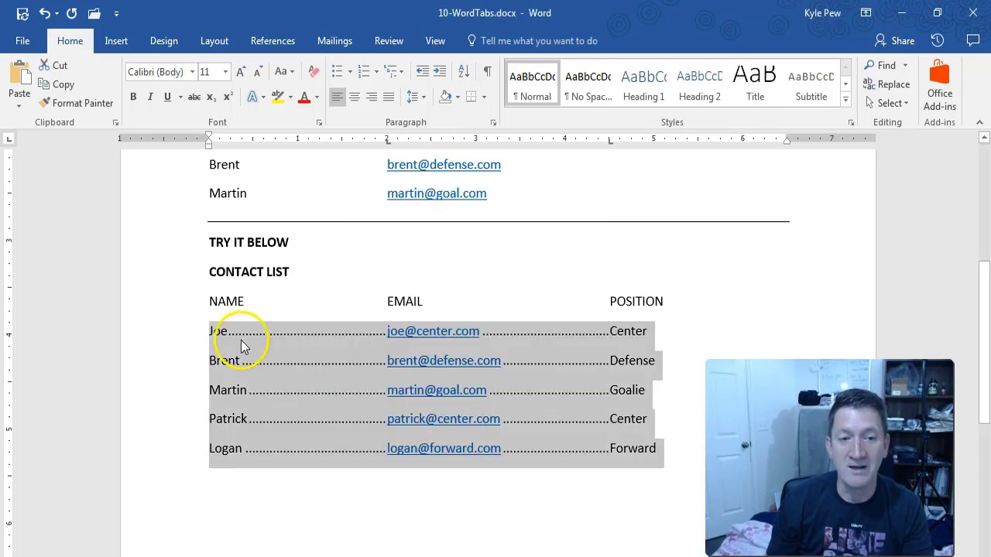
Start a new row after the Forward row and enter the sixth contact's name.
{"action": "left_click", "coordinate": [359, 340]}
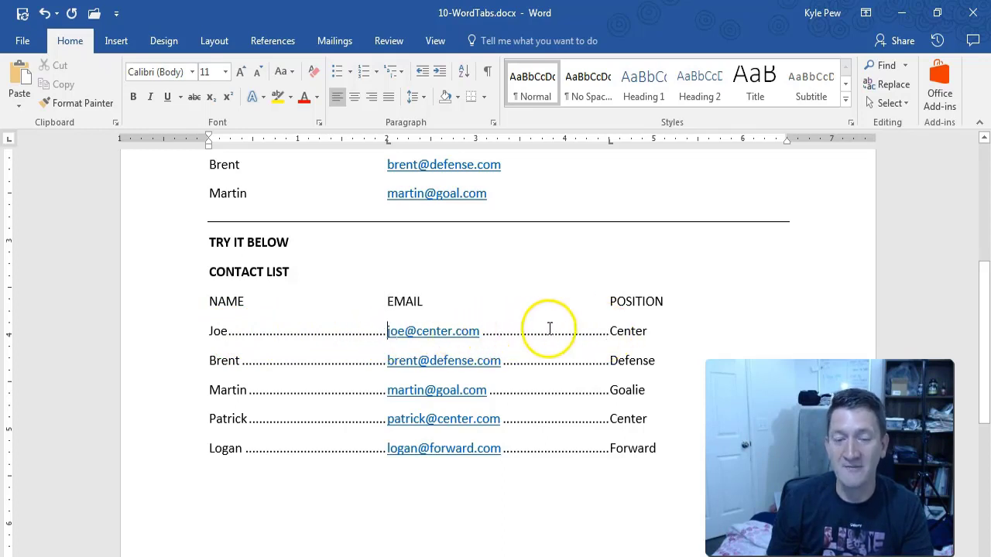
{"action": "left_click", "coordinate": [660, 448]}
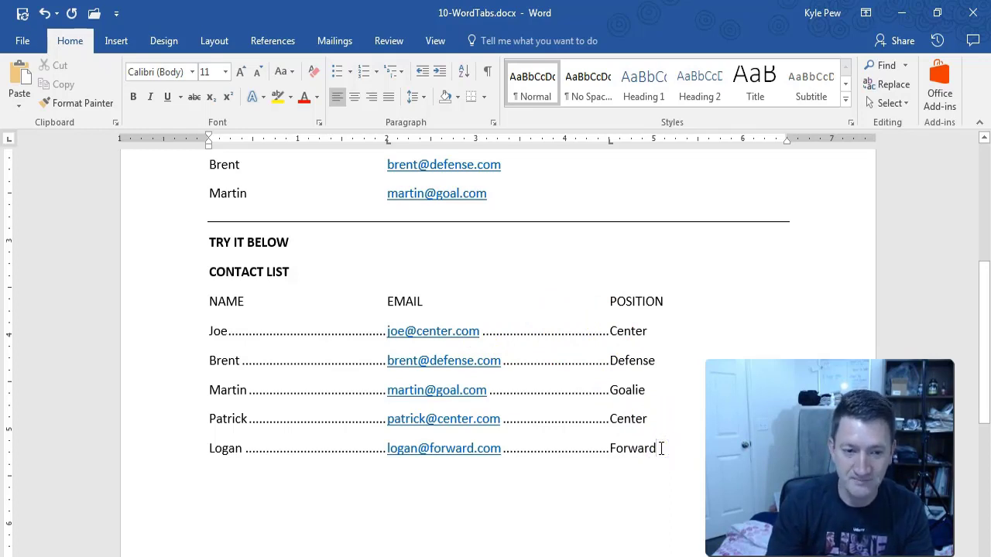
{"action": "key", "text": "Return"}
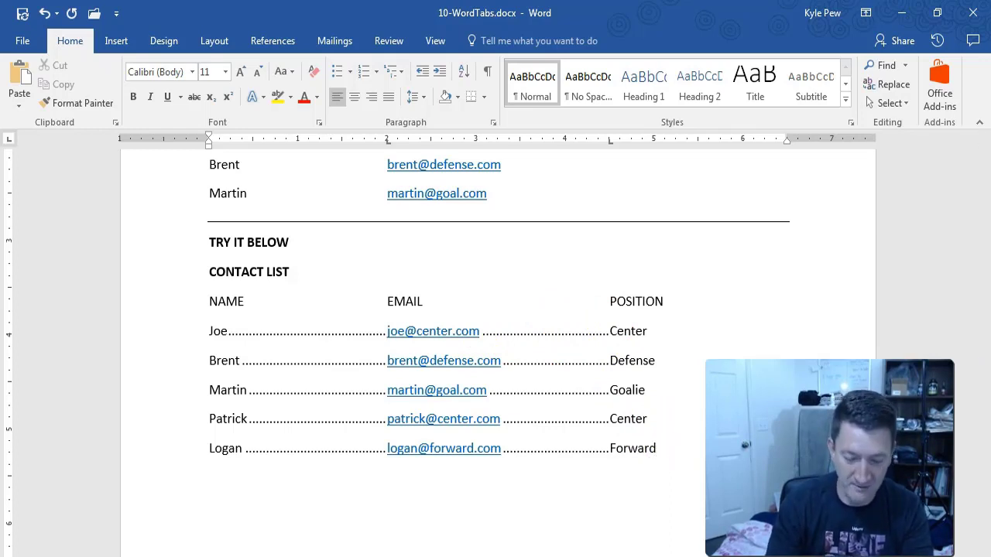
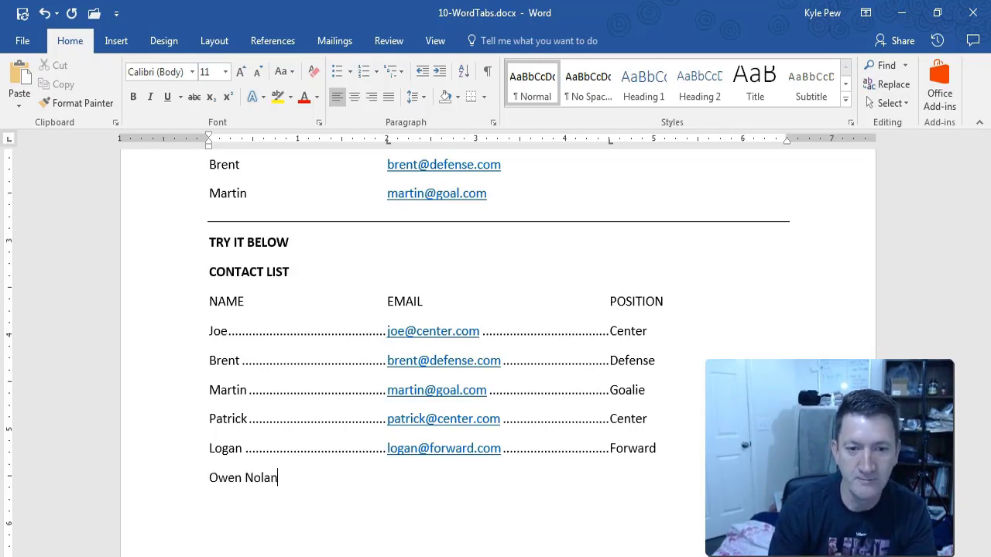
Add the contact's e-mail and the position Center, then select the contact rows.
{"action": "key", "text": "Tab"}
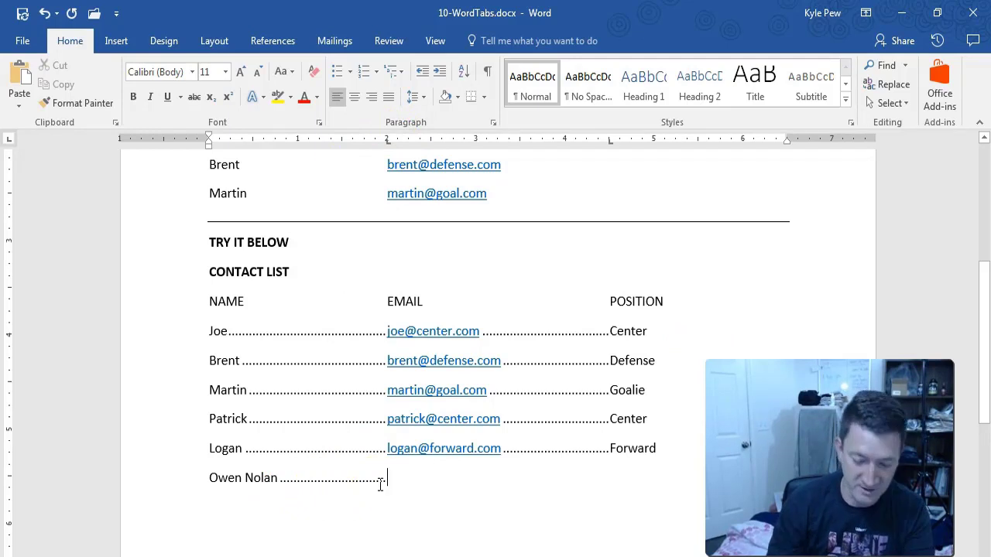
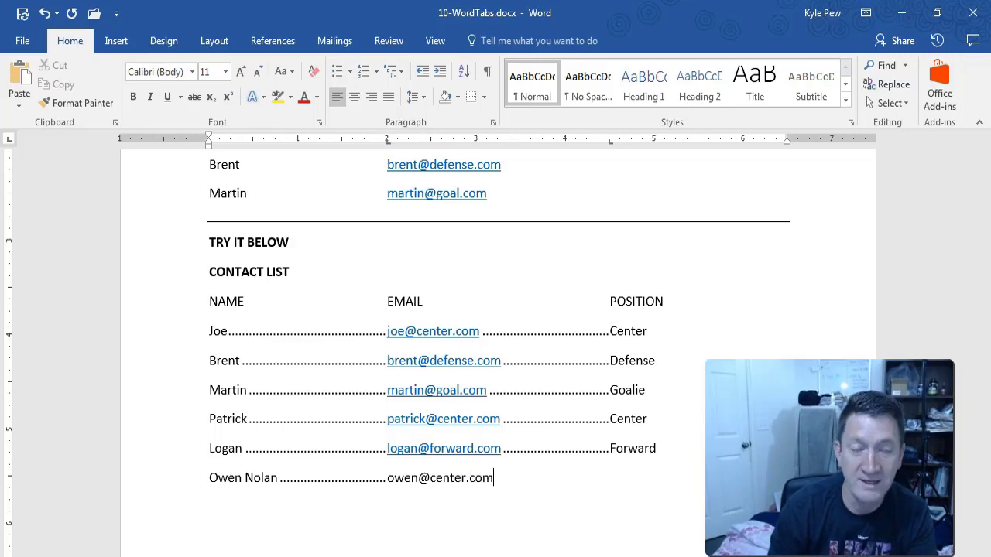
{"action": "key", "text": "Tab"}
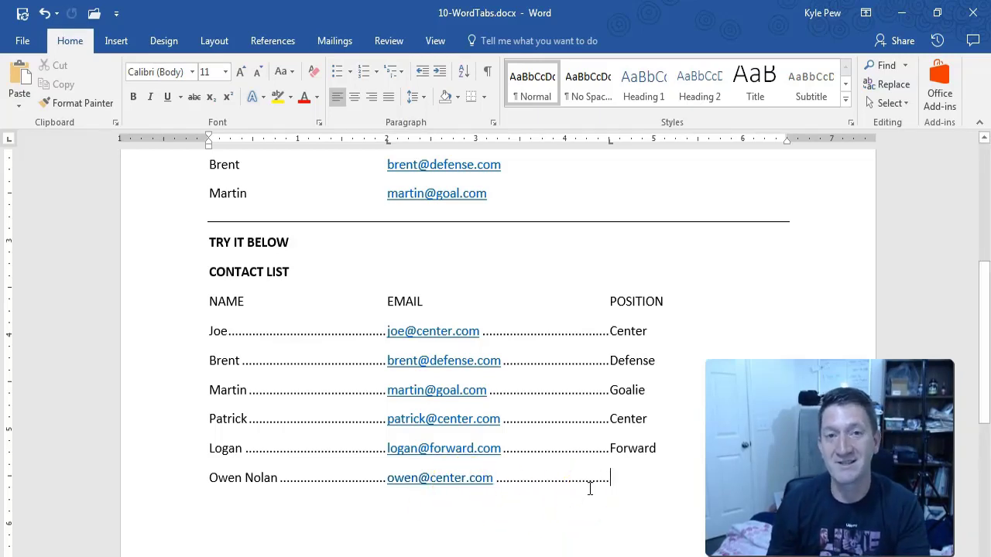
{"action": "type", "text": "Center"}
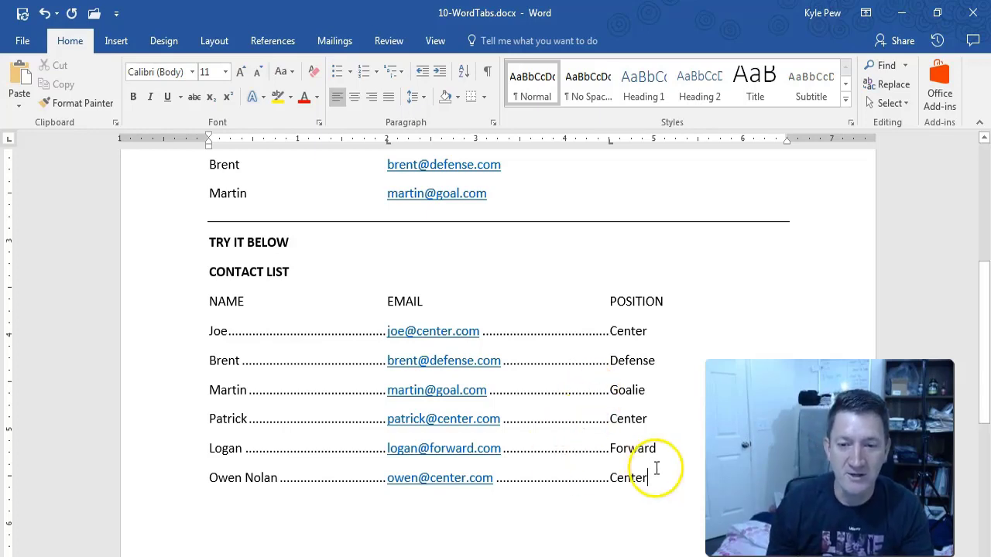
{"action": "left_click_drag", "start_coordinate": [649, 478], "coordinate": [213, 336]}
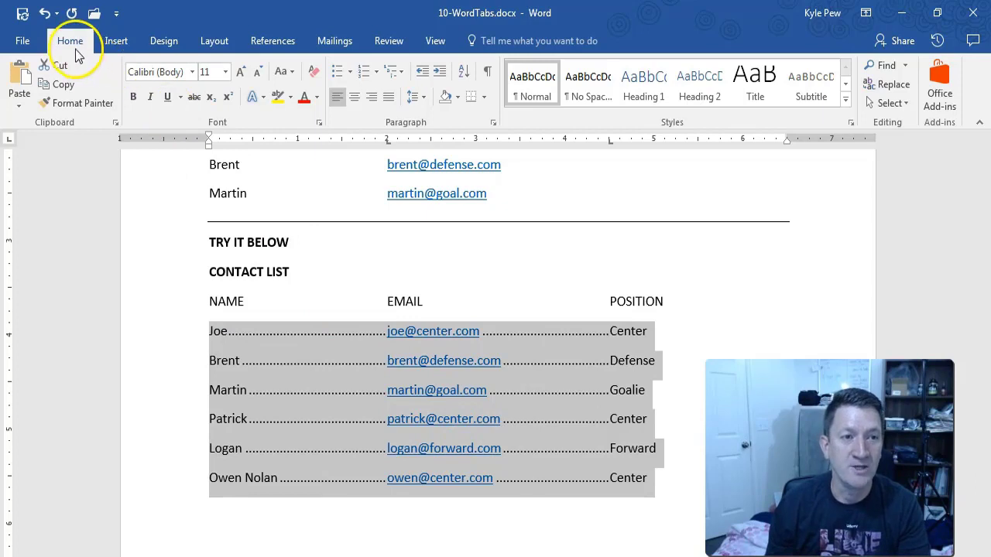
{"action": "left_click", "coordinate": [492, 124]}
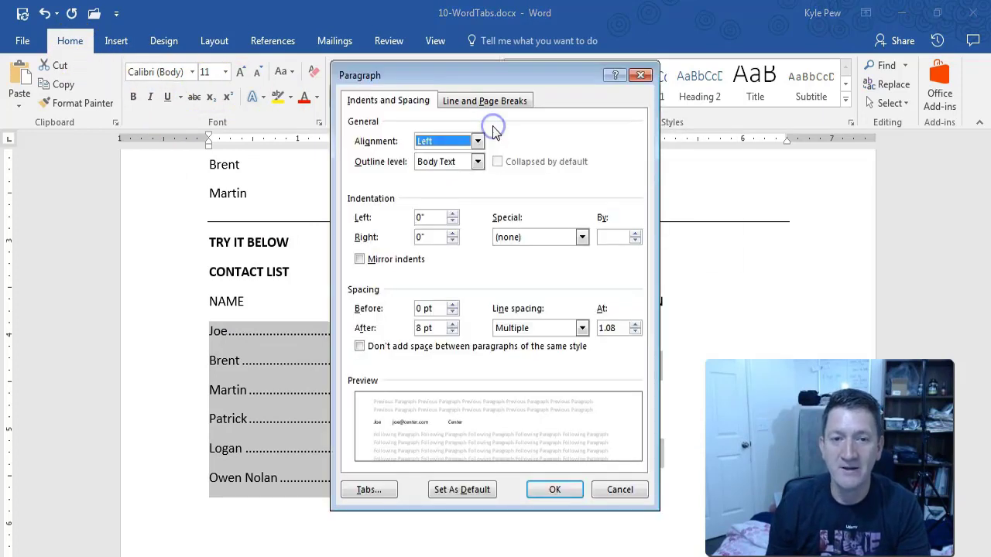
{"action": "left_click", "coordinate": [370, 491]}
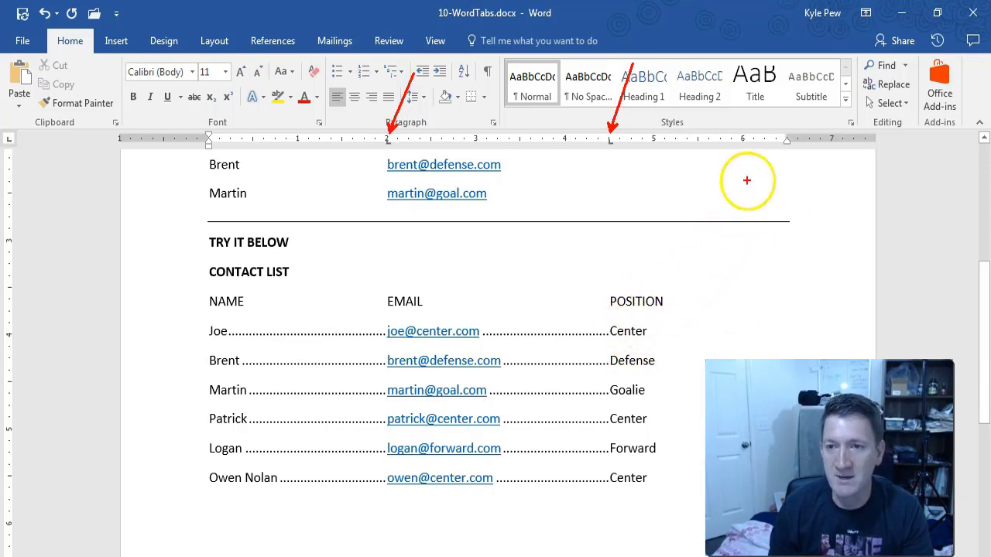
Select all six dot-leadered contact rows again.
{"action": "left_click", "coordinate": [785, 140]}
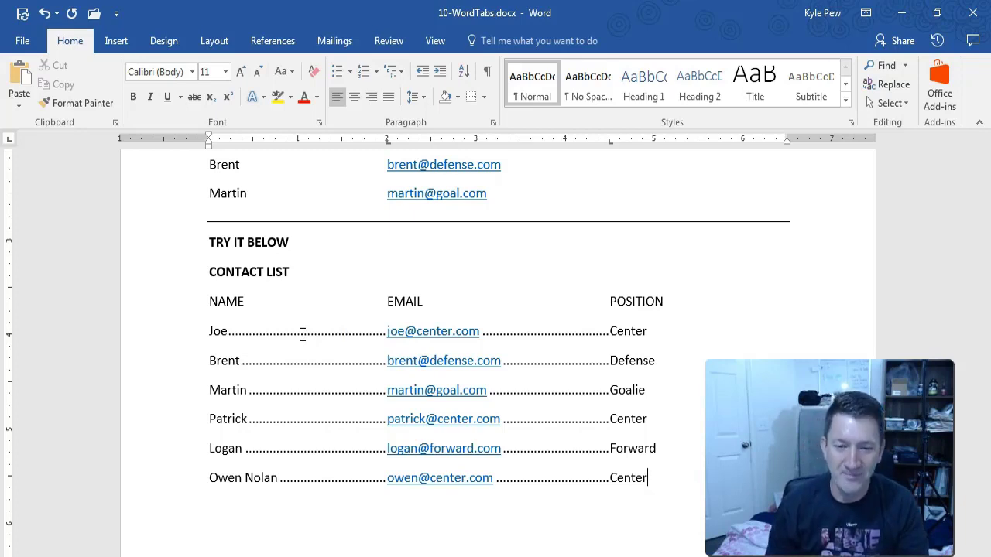
{"action": "left_click_drag", "start_coordinate": [650, 475], "coordinate": [212, 338]}
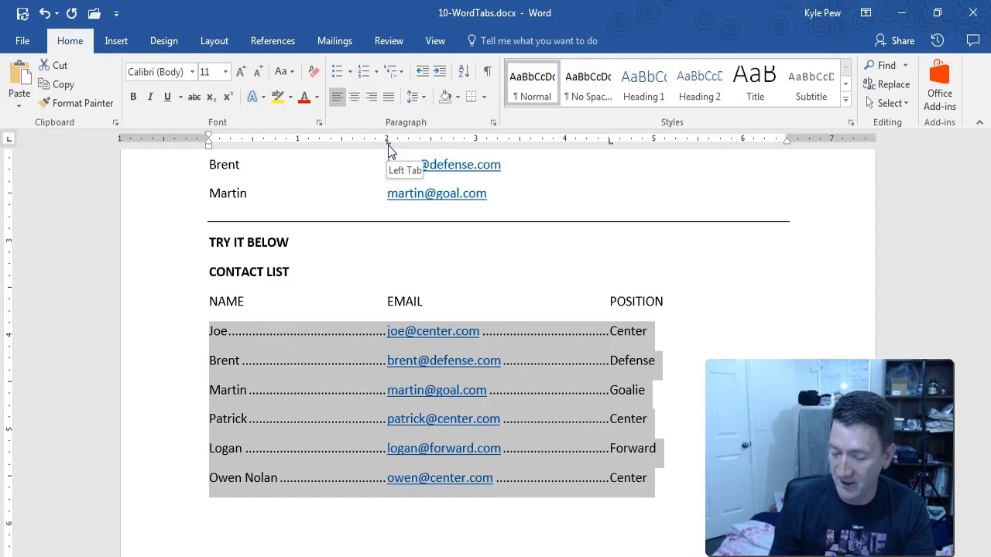
Move the whole contact list's email tab stop to 2.5" and position tab stop to 5.5".
{"action": "left_click", "coordinate": [388, 144]}
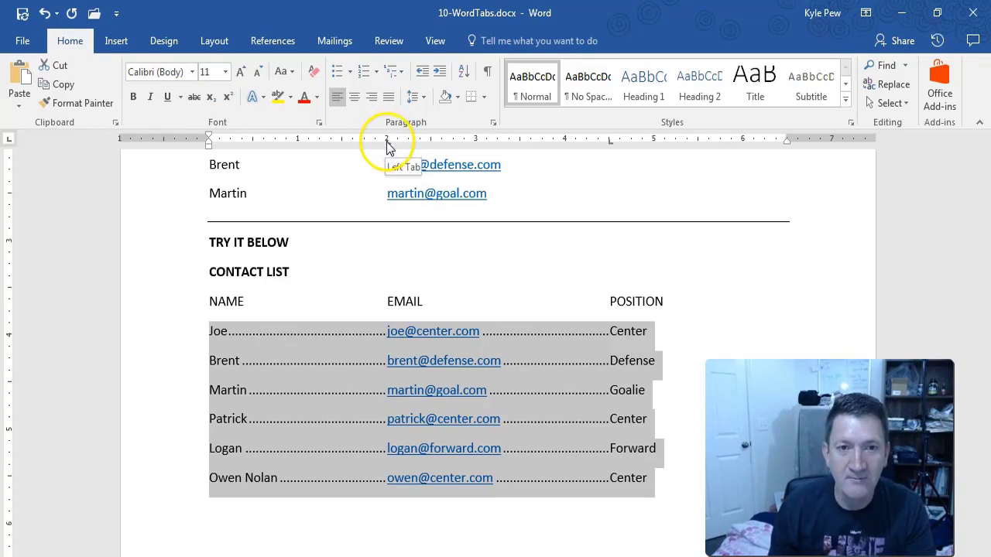
{"action": "left_click_drag", "start_coordinate": [388, 144], "coordinate": [389, 147]}
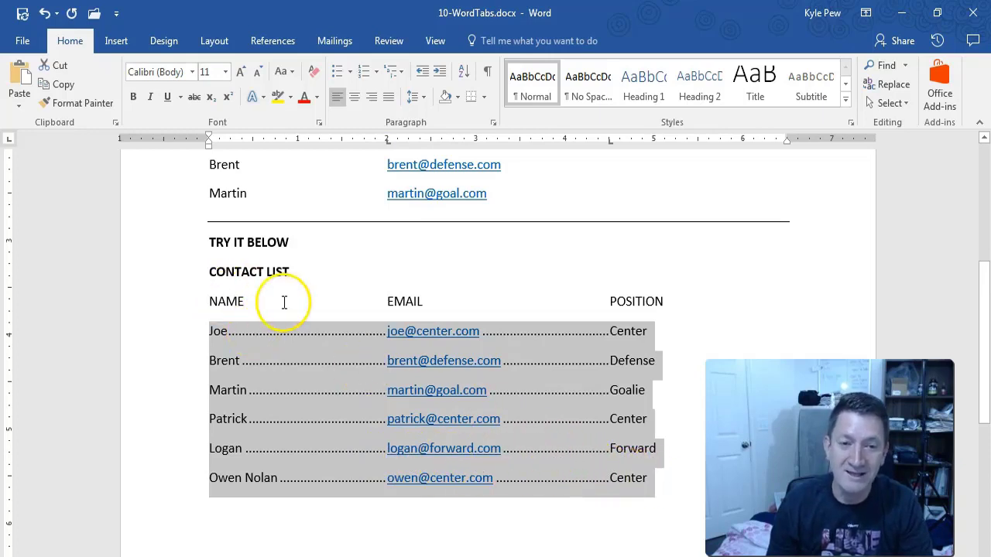
{"action": "left_click_drag", "start_coordinate": [671, 487], "coordinate": [222, 305]}
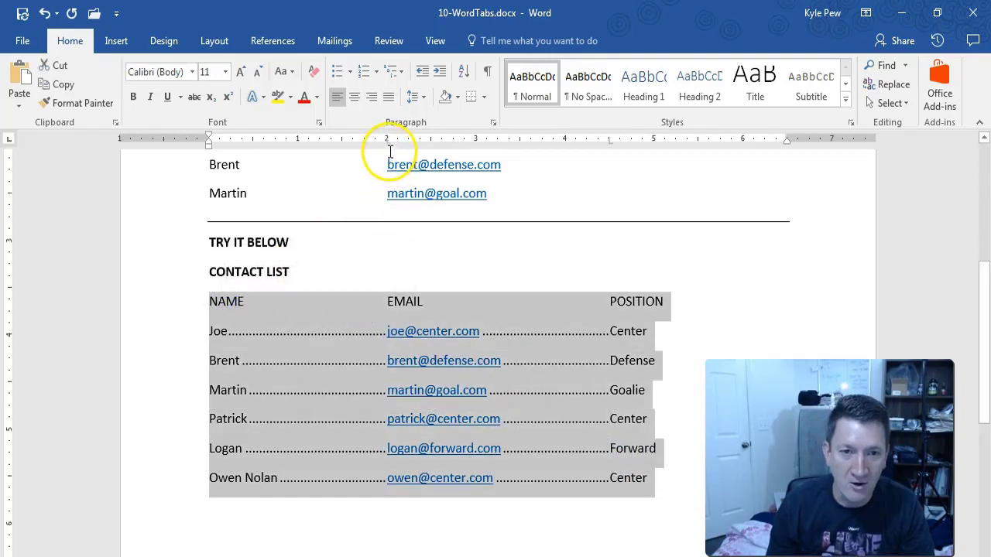
{"action": "left_click_drag", "start_coordinate": [387, 142], "coordinate": [431, 145]}
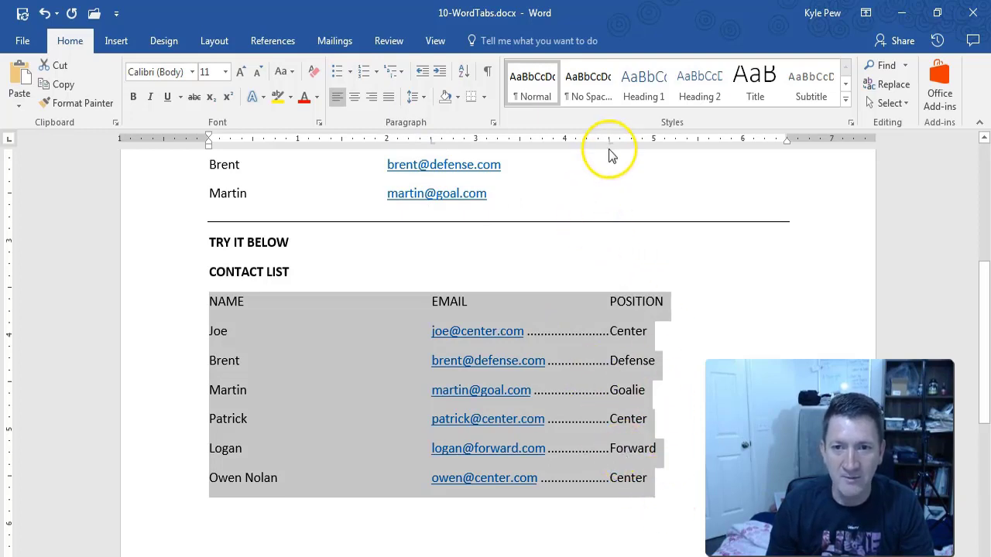
{"action": "left_click_drag", "start_coordinate": [610, 146], "coordinate": [697, 145]}
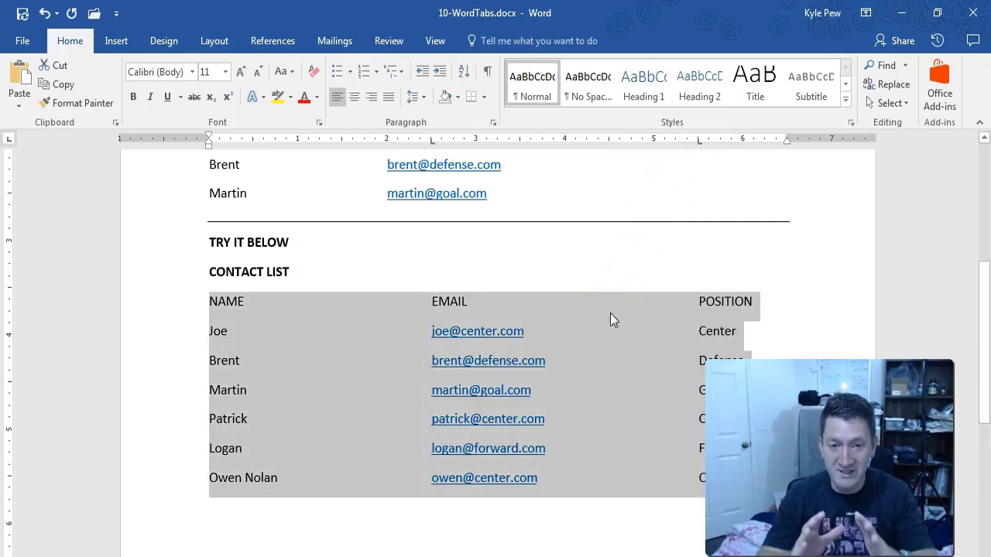
{"action": "left_click", "coordinate": [693, 479]}
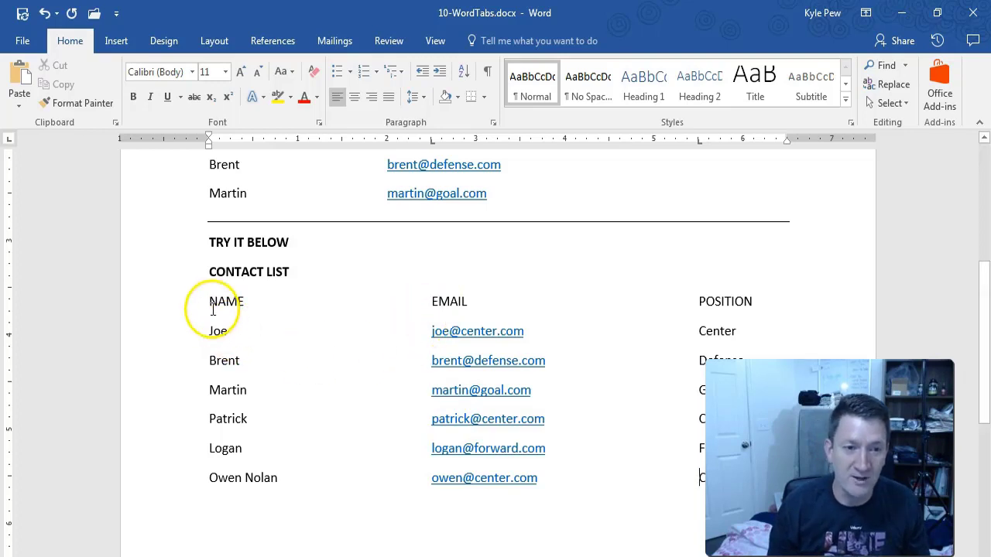
Nudge the email tab stop to 2.75" and add an empty line below the last contact.
{"action": "left_click_drag", "start_coordinate": [210, 302], "coordinate": [658, 484]}
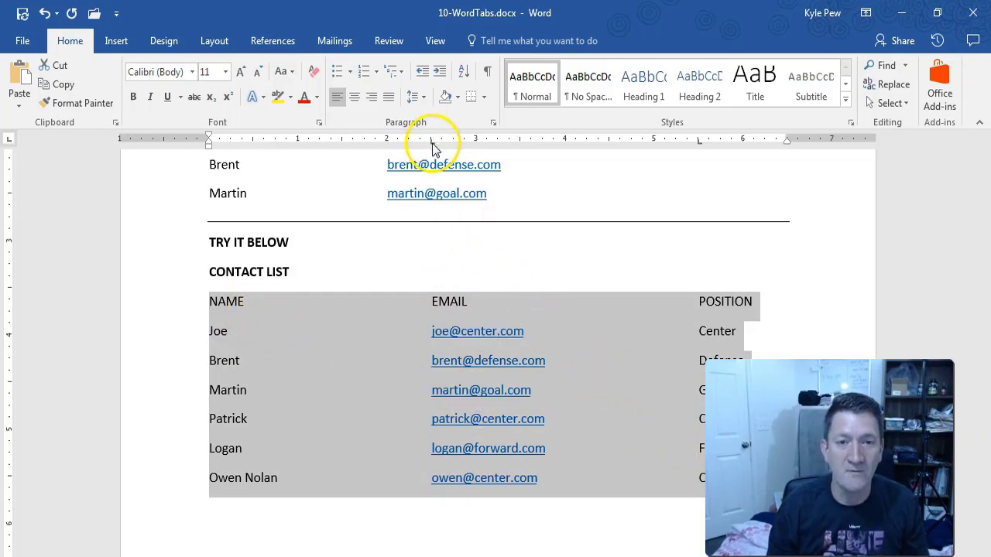
{"action": "left_click_drag", "start_coordinate": [432, 148], "coordinate": [453, 144]}
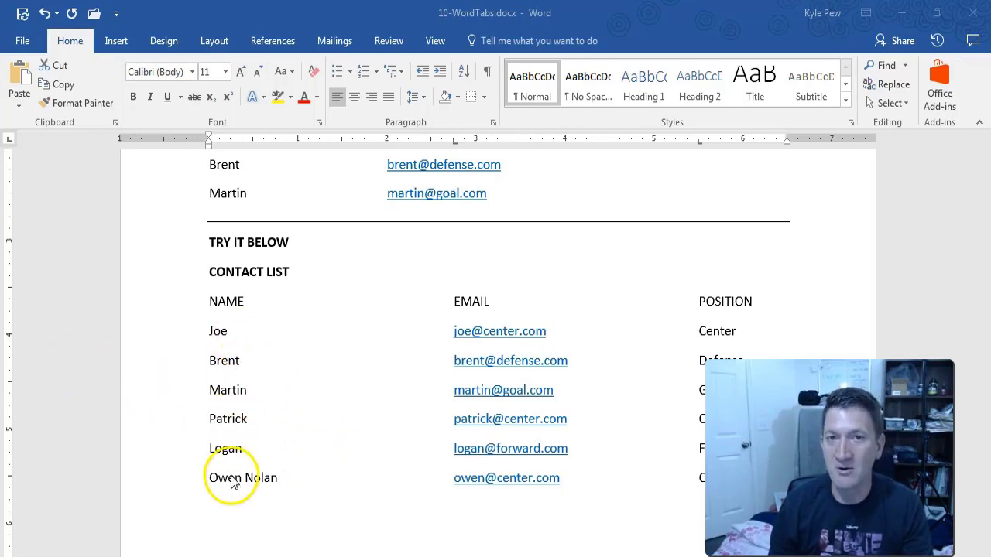
{"action": "left_click", "coordinate": [587, 479], "text": "shift"}
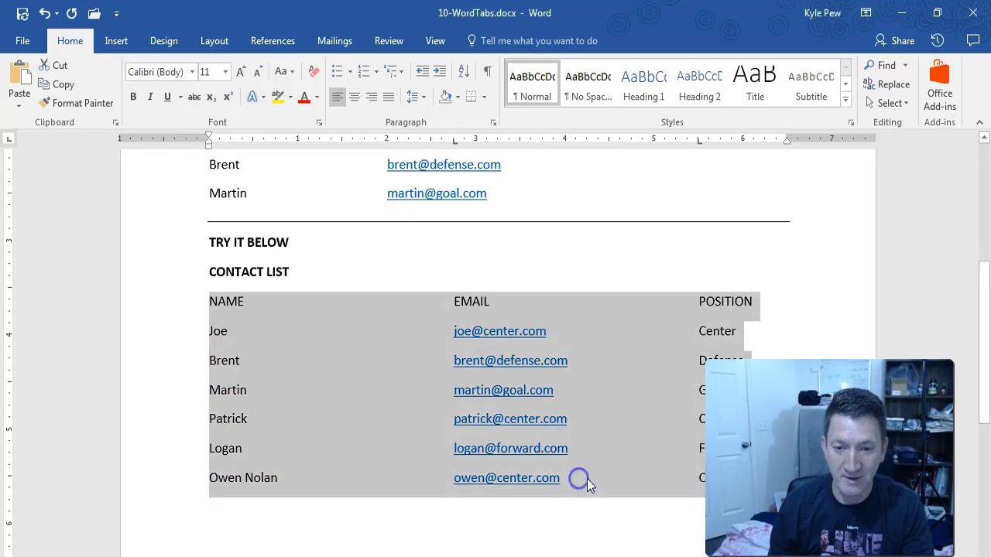
{"action": "left_click", "coordinate": [587, 478]}
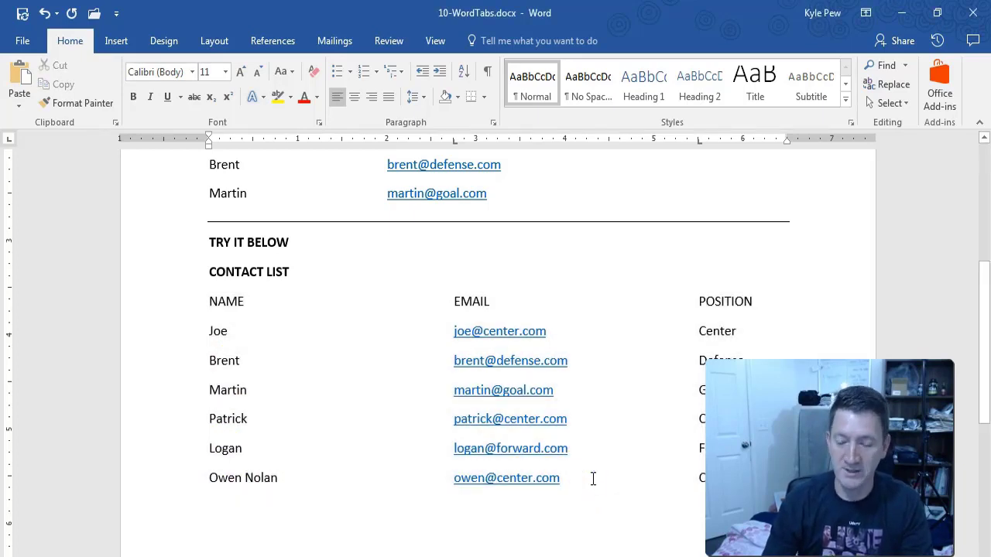
{"action": "key", "text": "End"}
{"action": "key", "text": "Return"}
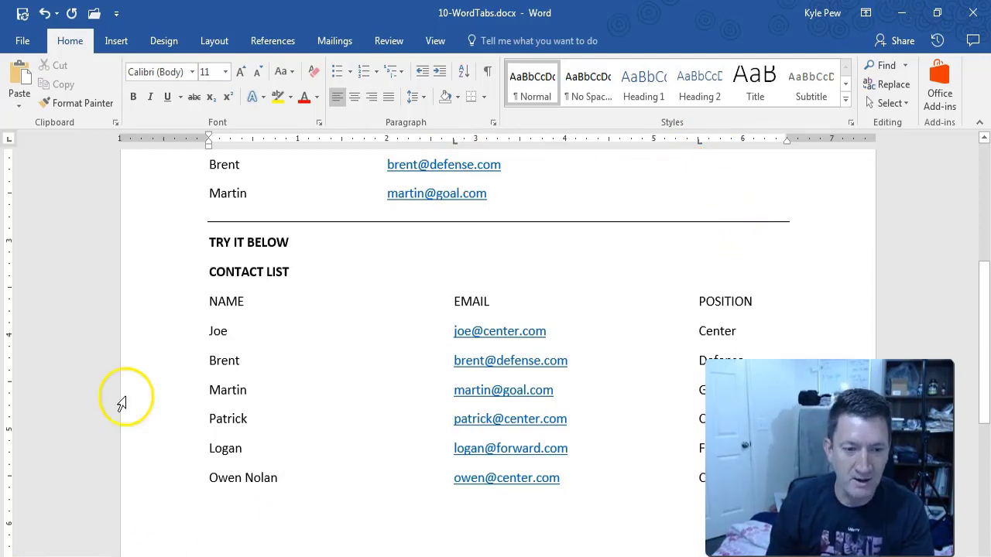
Remove the 2.75" and 5.5" tab stops from the empty line so tabs use default spacing.
{"action": "key", "text": "Tab"}
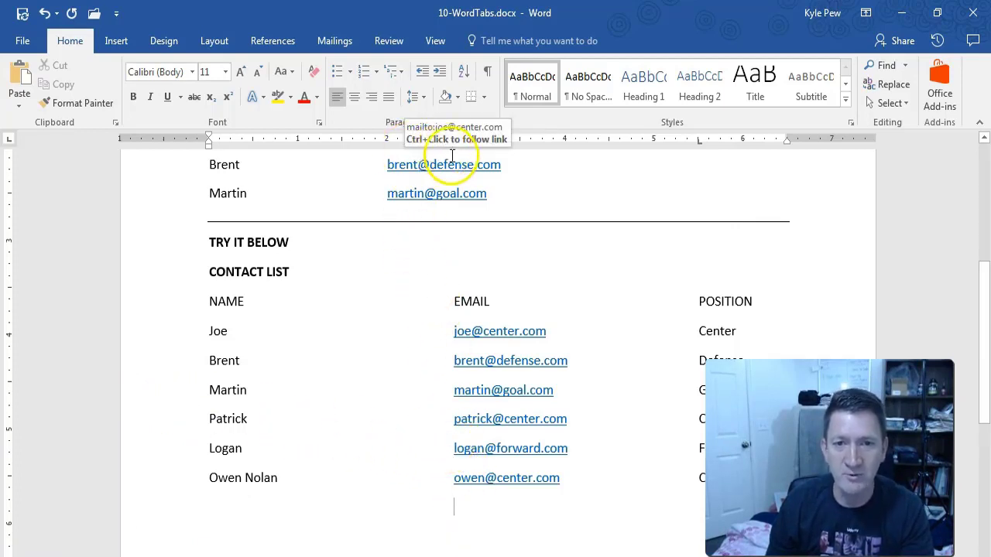
{"action": "left_click", "coordinate": [428, 322]}
{"action": "key", "text": "ctrl+z"}
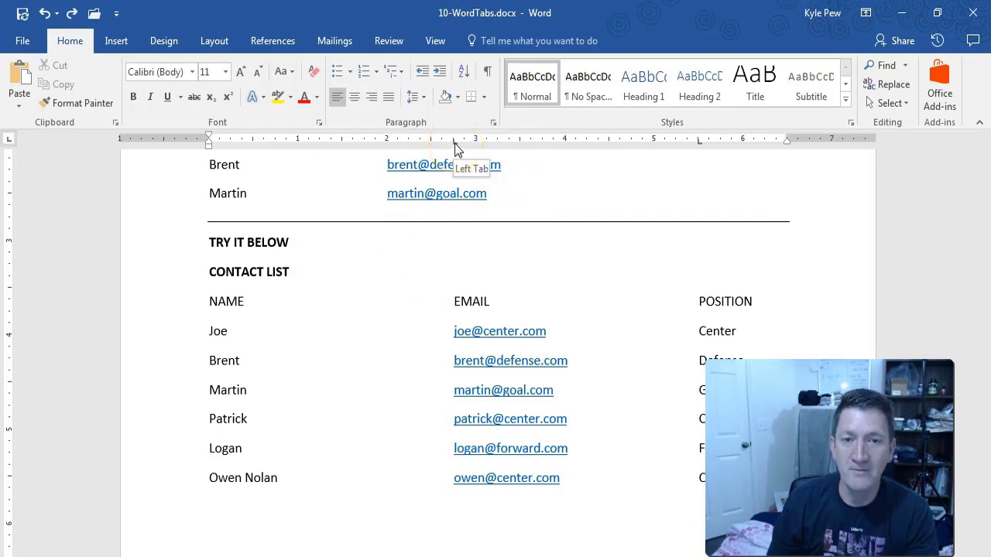
{"action": "left_click_drag", "start_coordinate": [456, 143], "coordinate": [455, 181]}
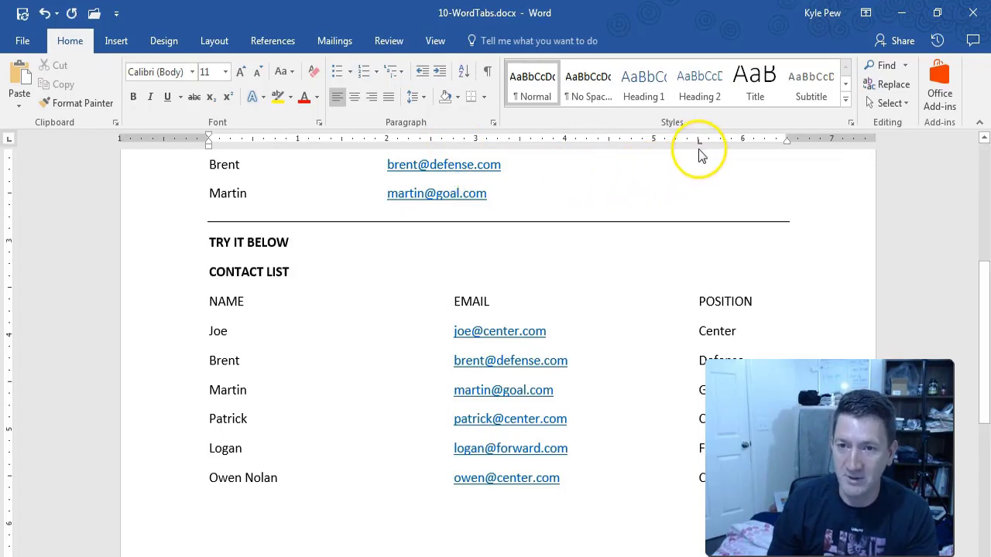
{"action": "left_click_drag", "start_coordinate": [699, 143], "coordinate": [699, 178]}
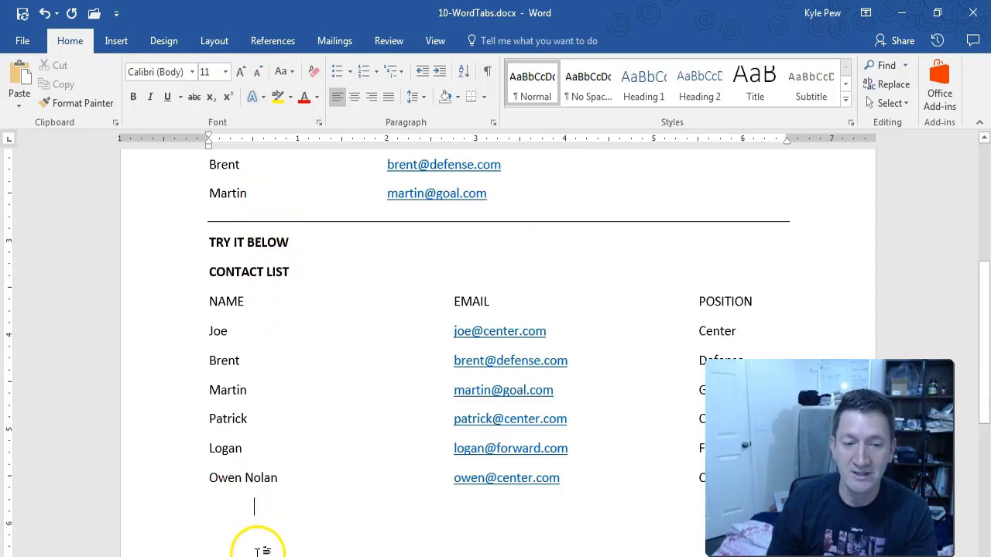
{"action": "key", "text": "Tab"}
{"action": "key", "text": "Tab"}
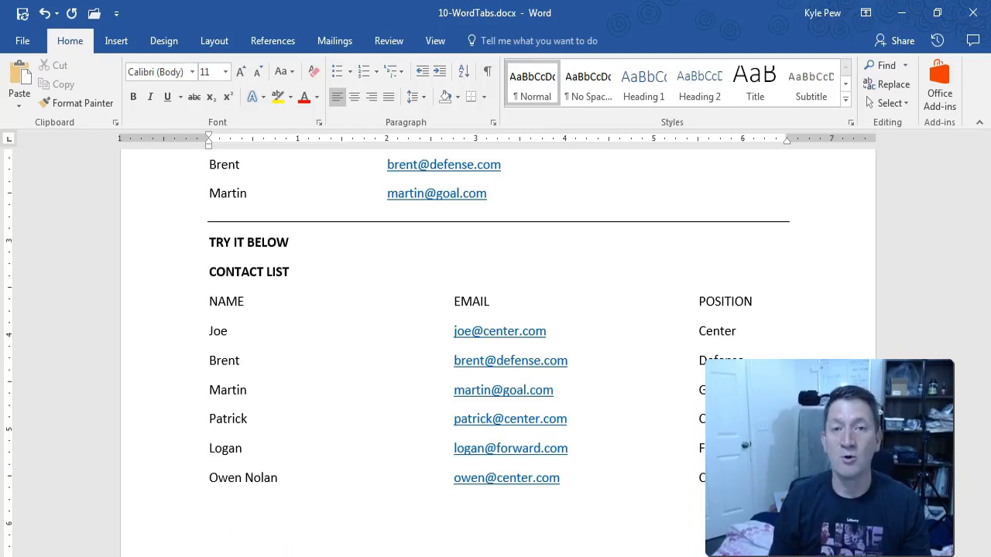
Show formatting marks and delete the stray tab characters on the last contact line.
{"action": "left_click", "coordinate": [488, 72]}
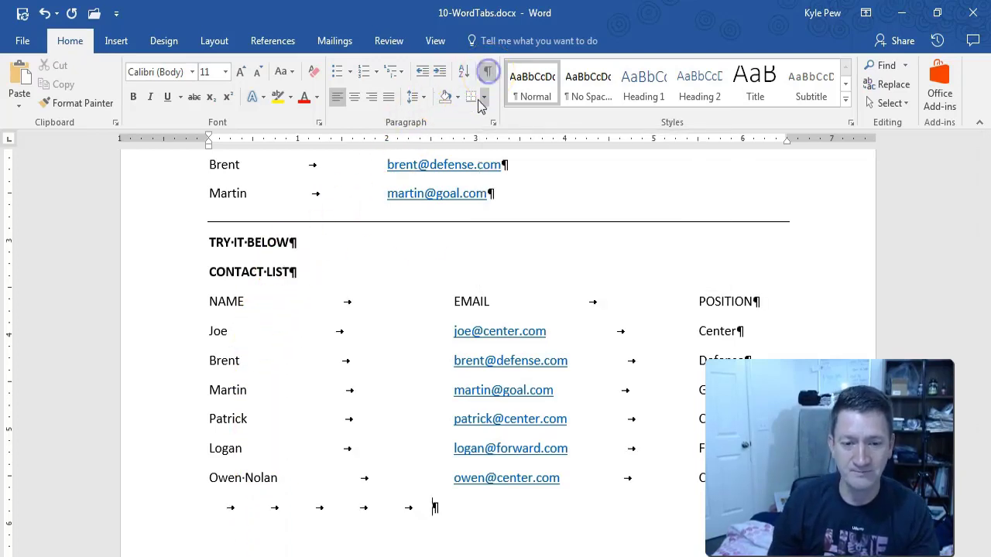
{"action": "left_click", "coordinate": [348, 509]}
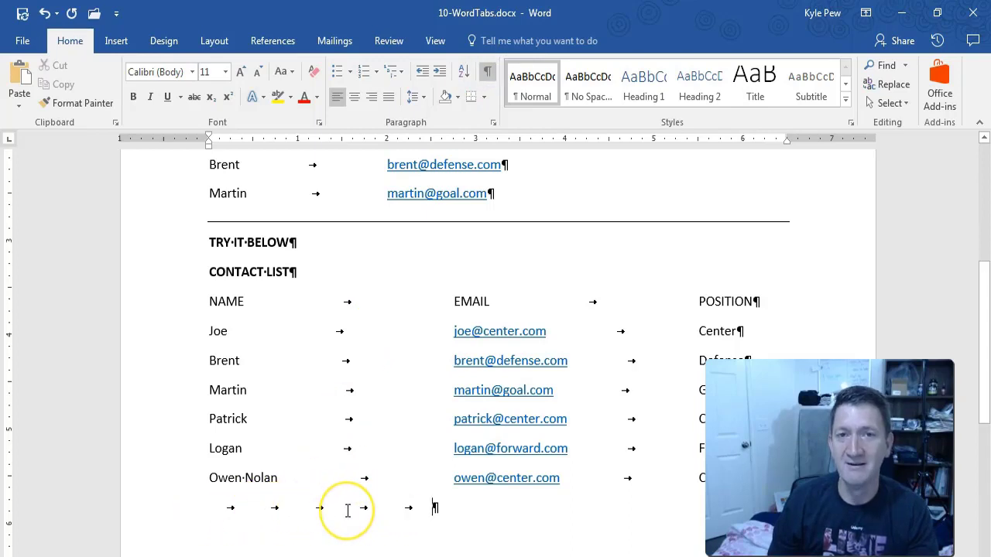
{"action": "key", "text": "BackSpace"}
{"action": "key", "text": "BackSpace"}
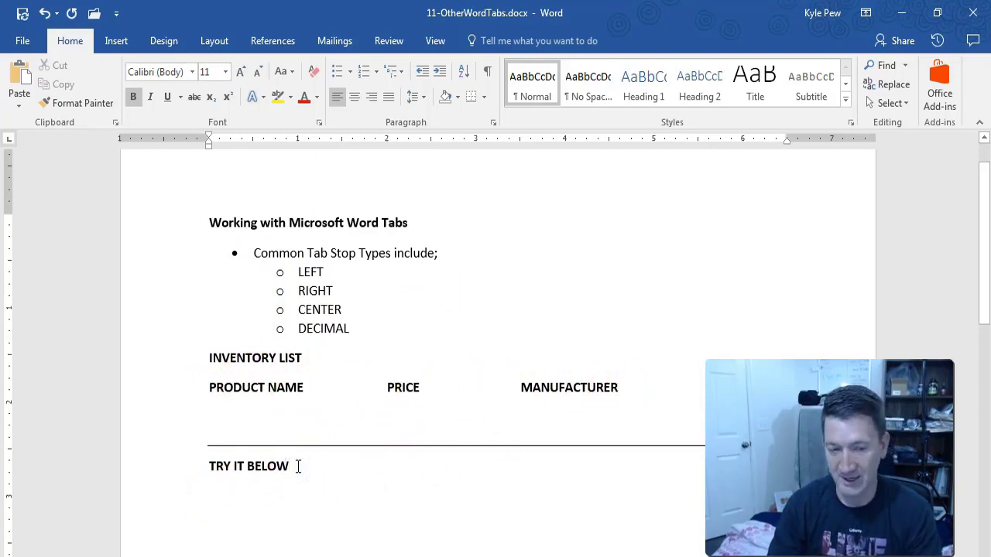
Adjust the tab stops on the PRODUCT NAME, PRICE, MANUFACTURER heading line and add a line below.
{"action": "key", "text": "ctrl+End"}
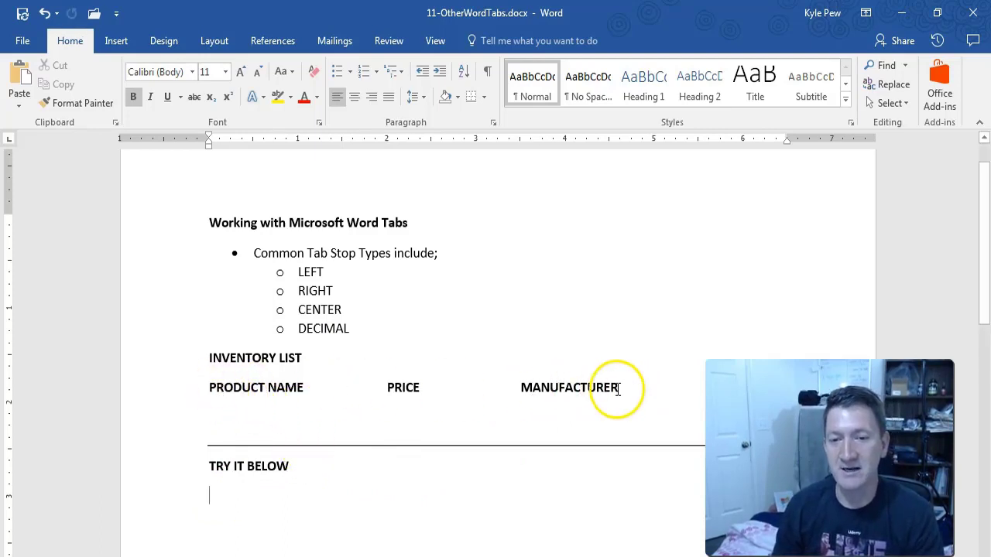
{"action": "left_click_drag", "start_coordinate": [618, 390], "coordinate": [217, 389]}
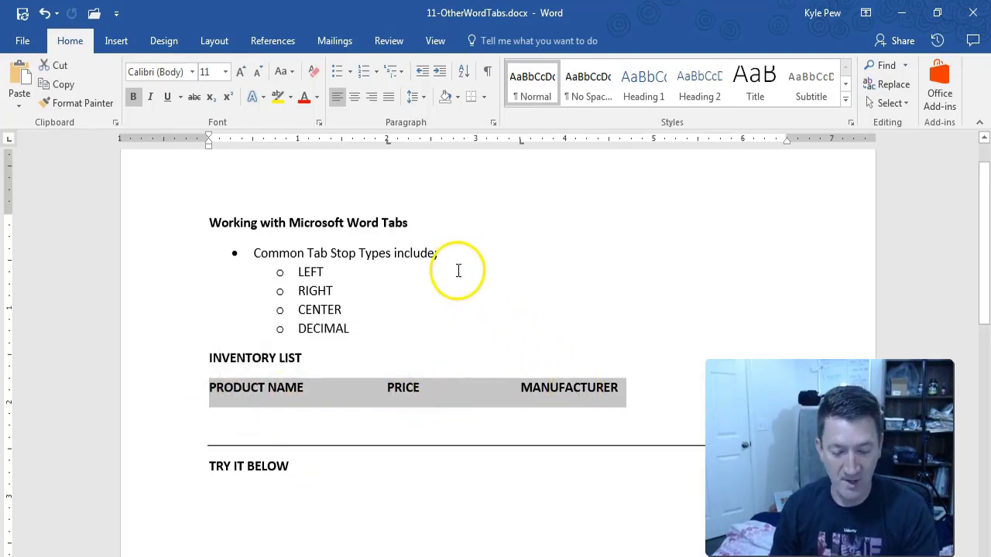
{"action": "left_click_drag", "start_coordinate": [389, 147], "coordinate": [404, 203]}
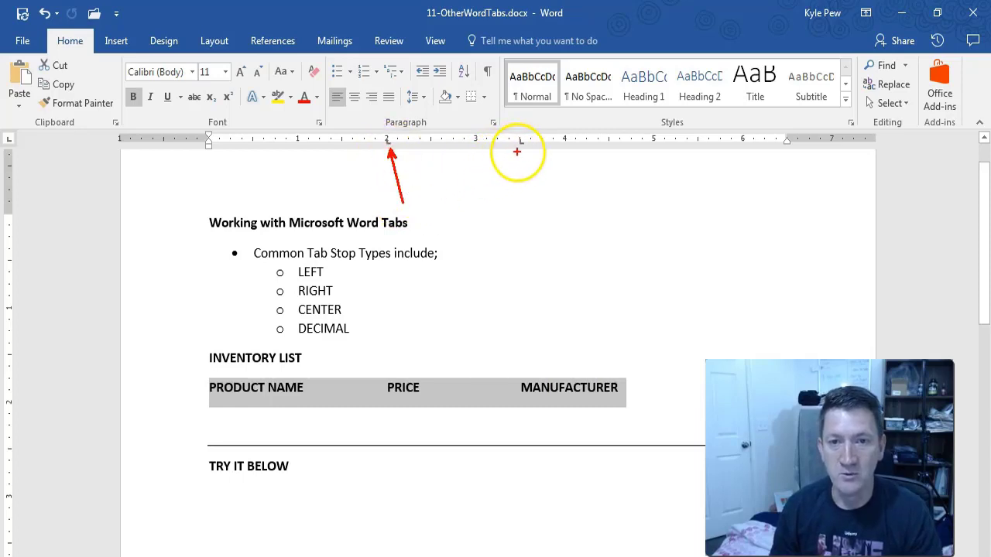
{"action": "left_click_drag", "start_coordinate": [525, 150], "coordinate": [548, 208]}
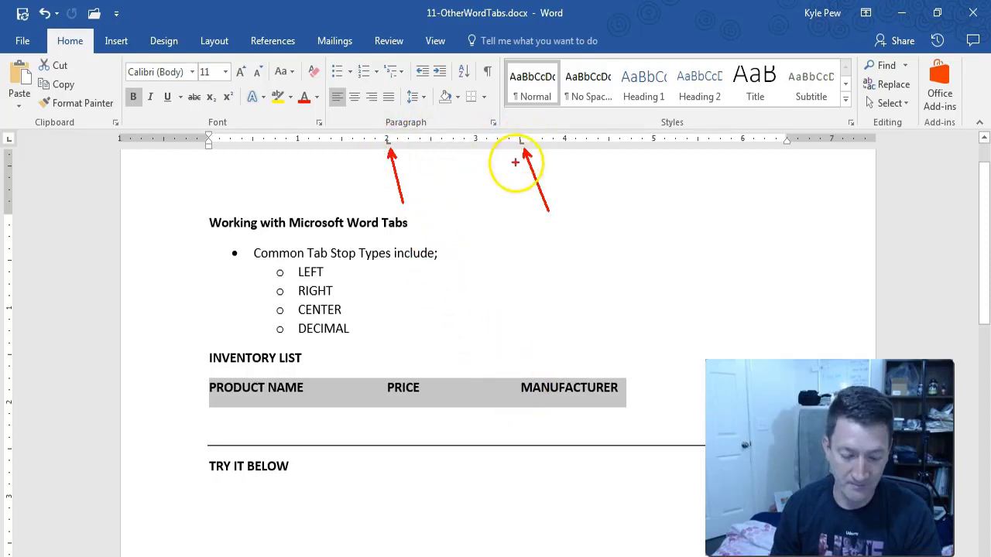
{"action": "left_click", "coordinate": [631, 388]}
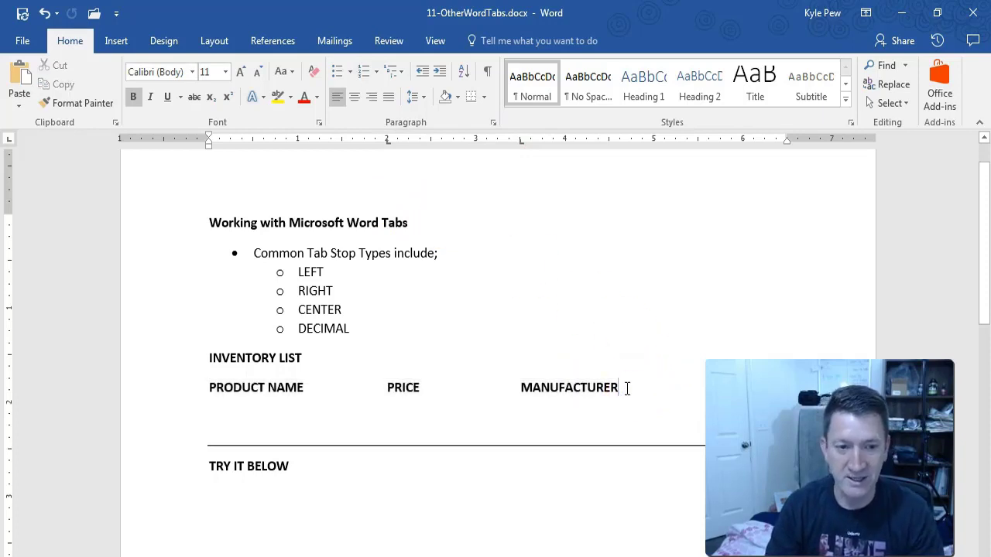
{"action": "key", "text": "Return"}
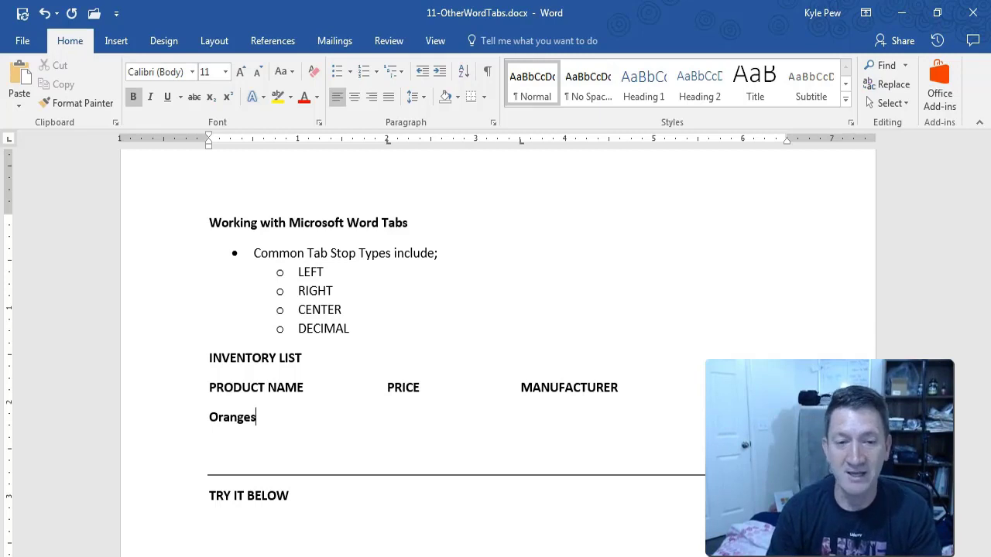
Try the PRICE and MANUFACTURER tab stops on the Oranges line, then undo the trial entries.
{"action": "key", "text": "Tab"}
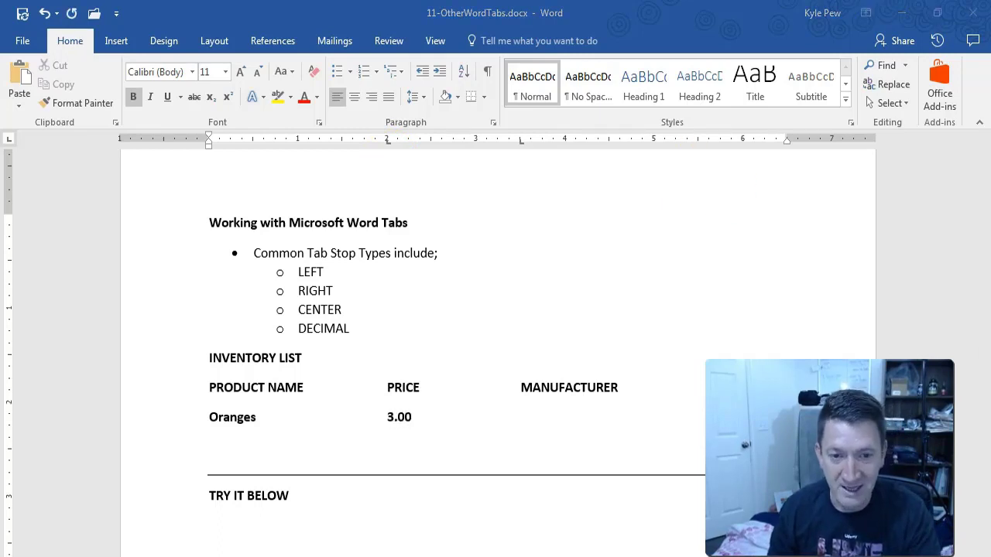
{"action": "left_click", "coordinate": [907, 294]}
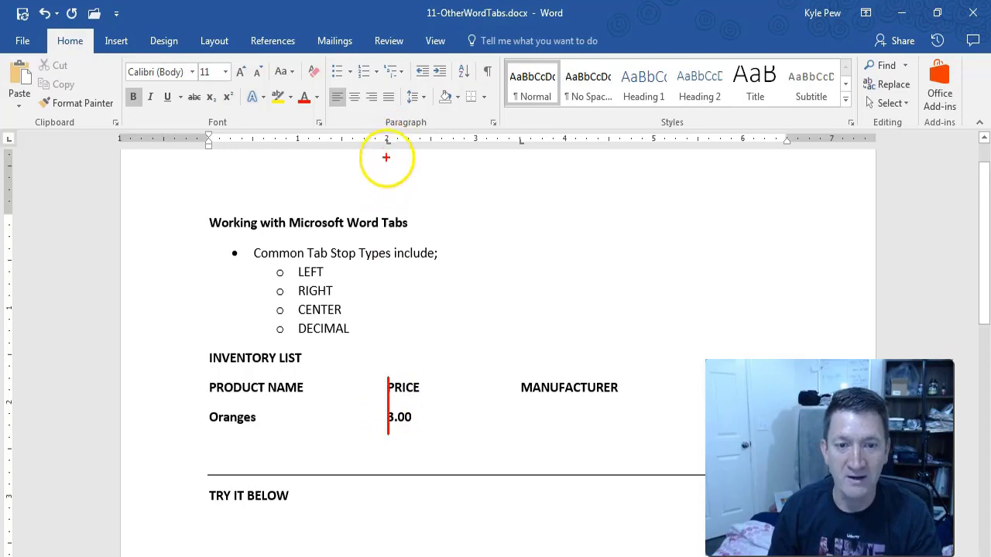
{"action": "key", "text": "Escape"}
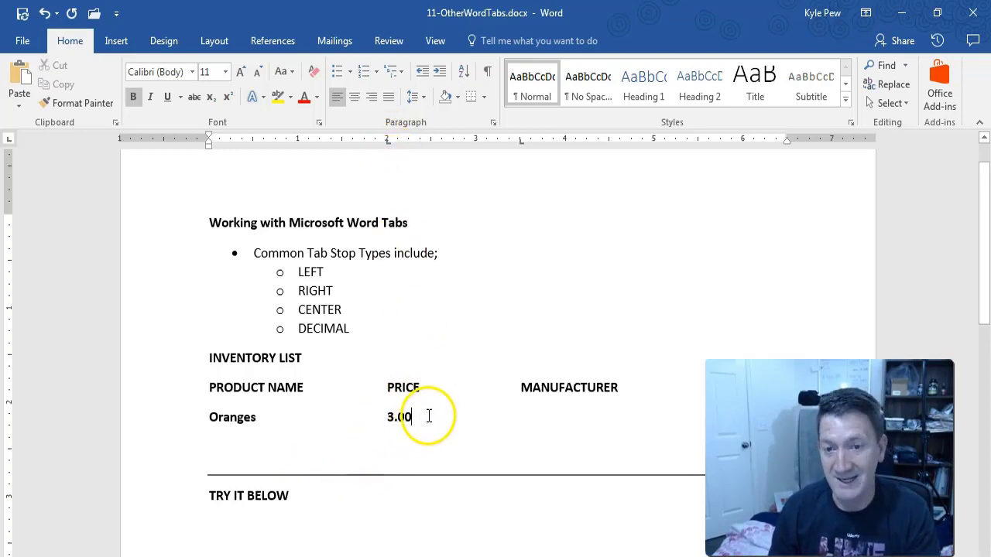
{"action": "key", "text": "Tab"}
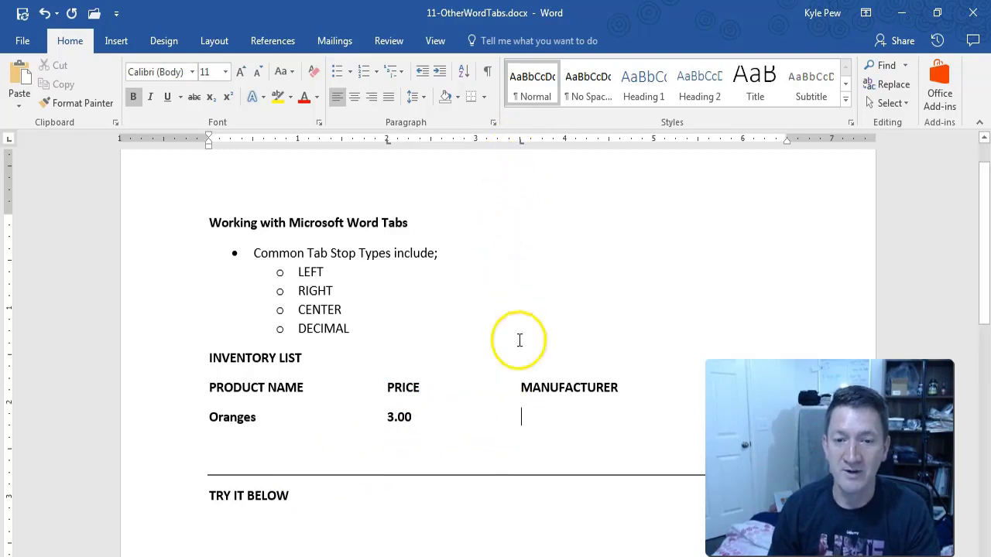
{"action": "type", "text": "Florida"}
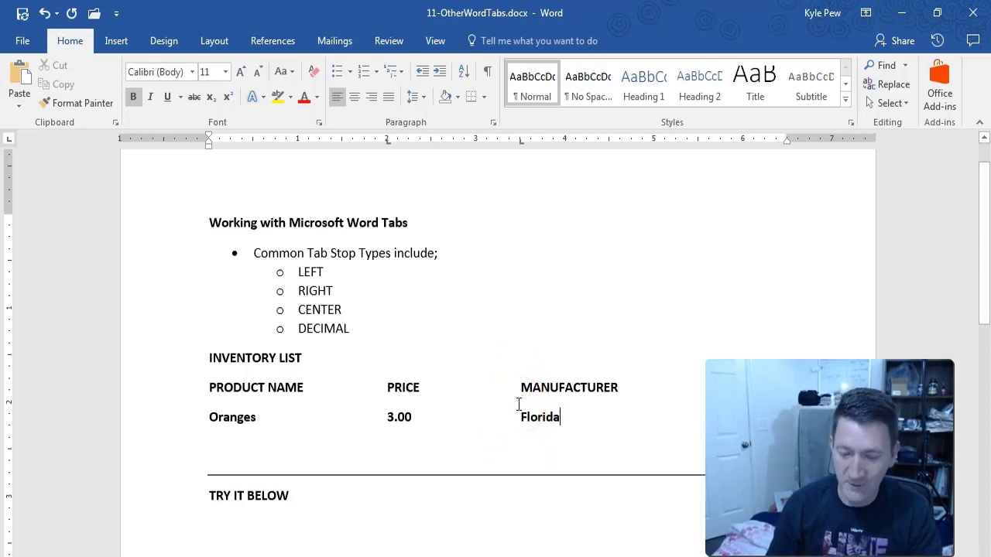
{"action": "key", "text": "ctrl+z"}
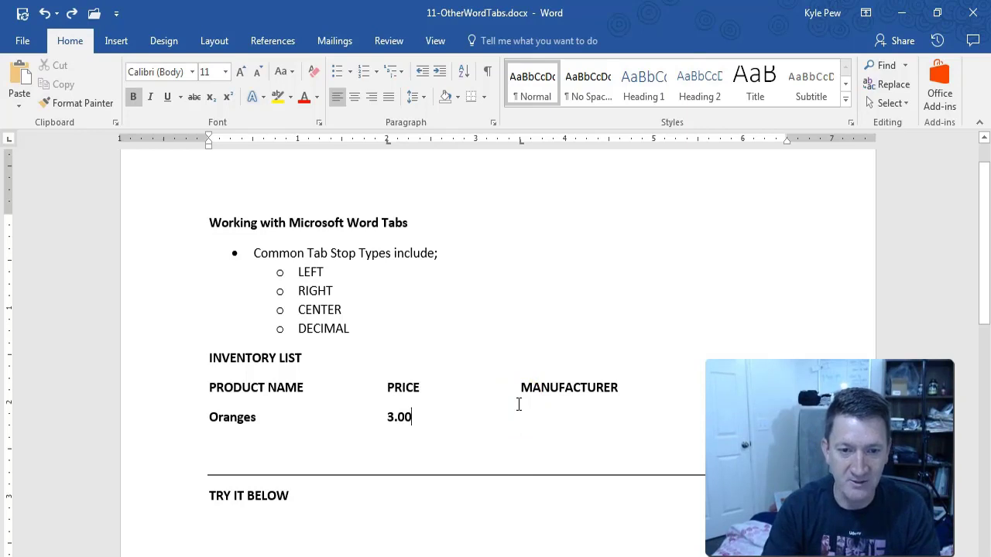
{"action": "key", "text": "ctrl+z"}
{"action": "left_click", "coordinate": [417, 172]}
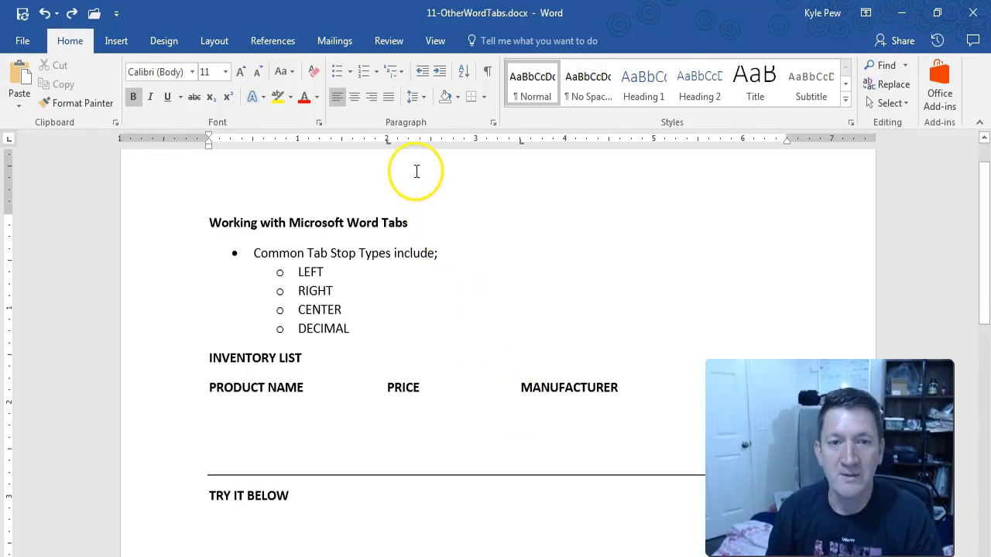
Drag the 2-inch and 3.5-inch tab stops off the ruler for the empty line.
{"action": "left_click_drag", "start_coordinate": [390, 147], "coordinate": [380, 193]}
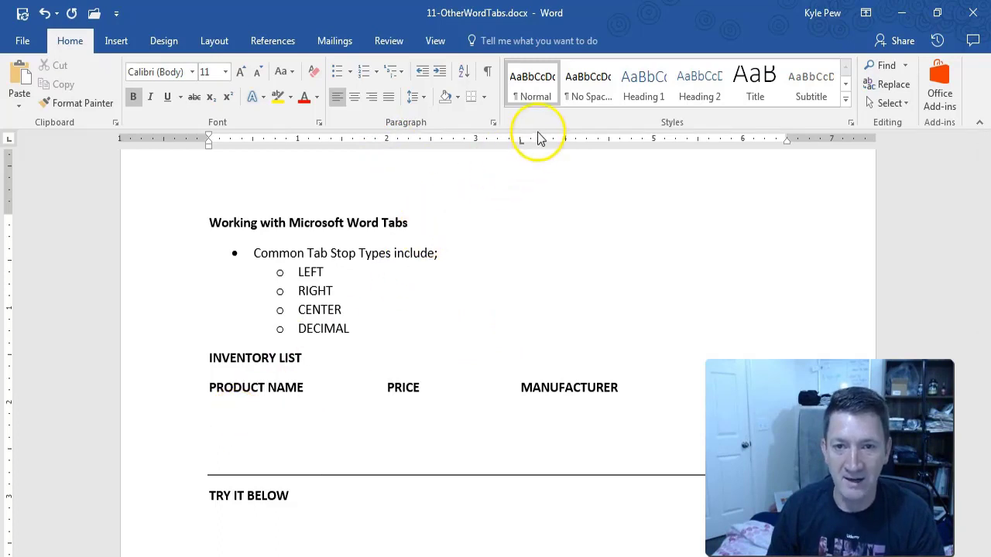
{"action": "left_click_drag", "start_coordinate": [521, 140], "coordinate": [522, 184]}
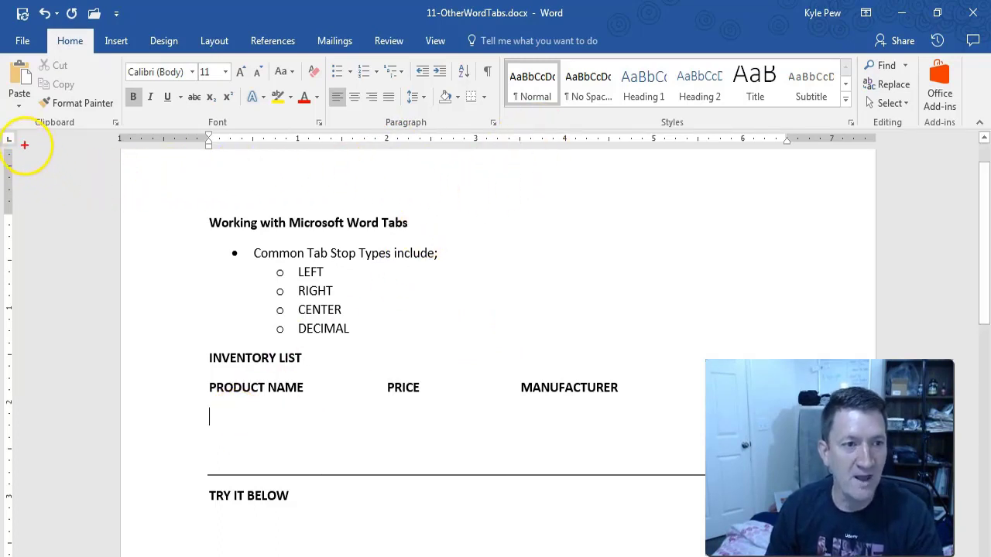
{"action": "left_click_drag", "start_coordinate": [18, 143], "coordinate": [162, 224]}
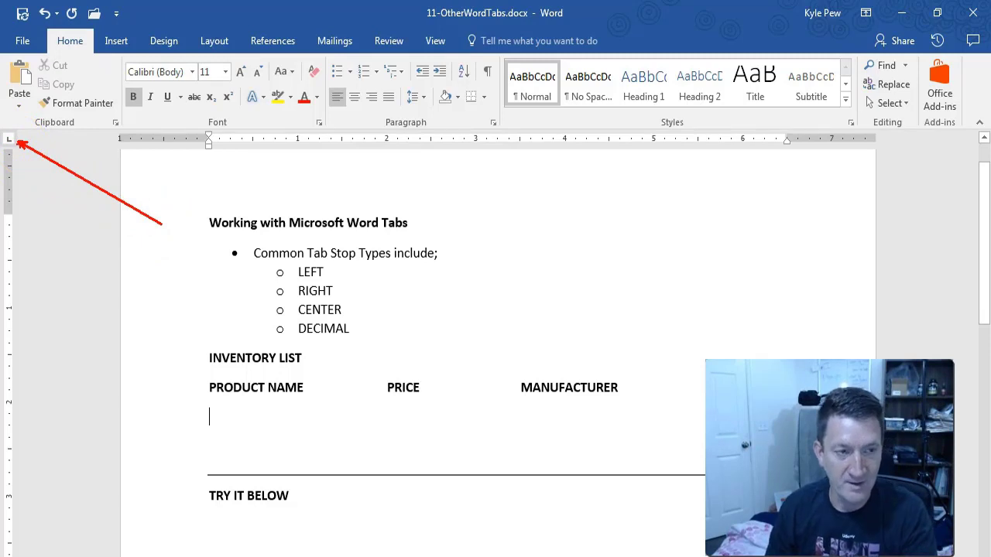
Cycle the tab selector through the tab types until it shows Decimal Tab.
{"action": "left_click", "coordinate": [8, 140]}
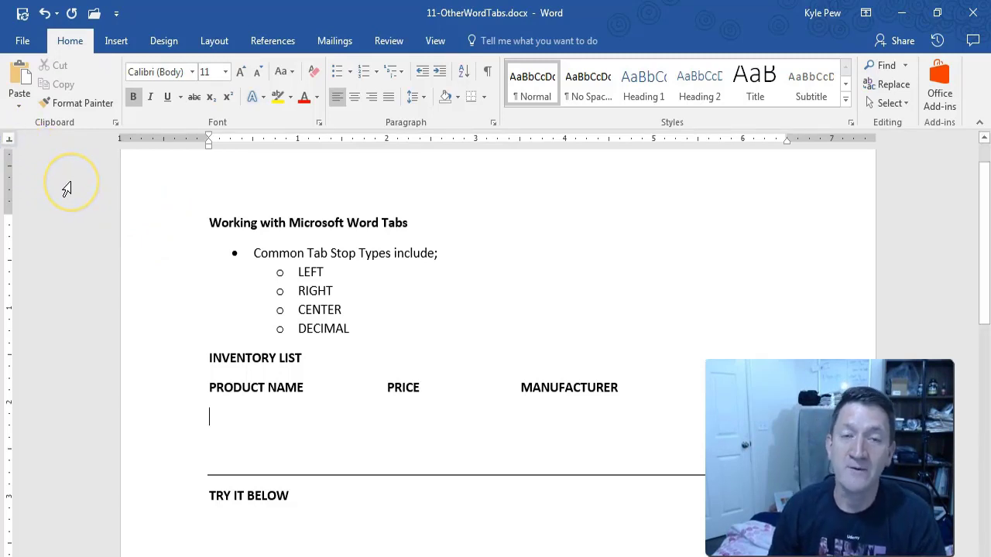
{"action": "left_click", "coordinate": [15, 138]}
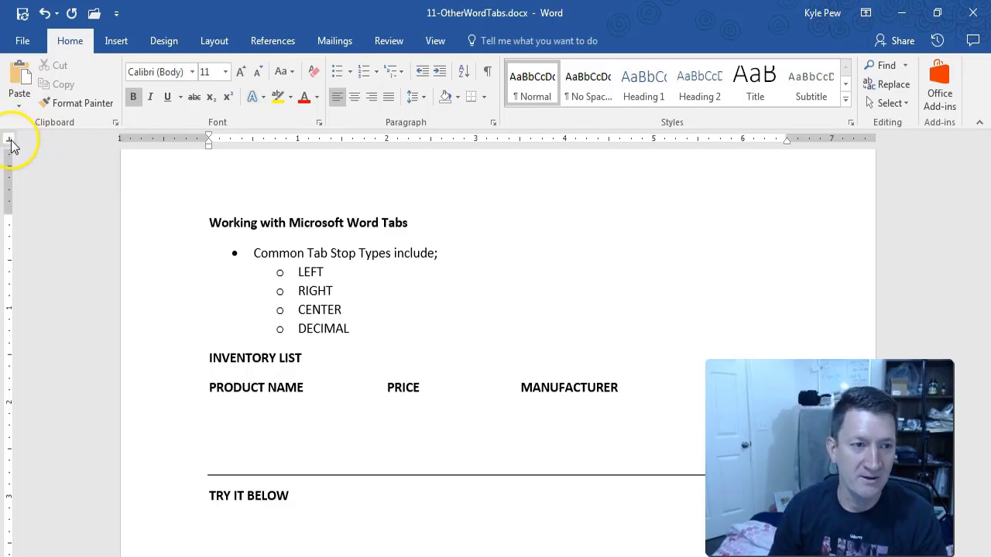
{"action": "left_click", "coordinate": [12, 140]}
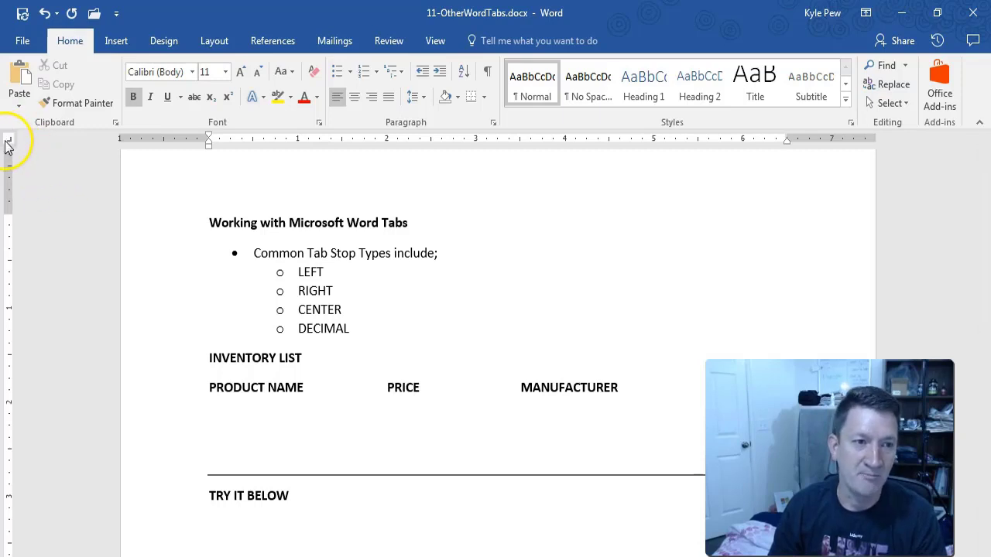
{"action": "left_click", "coordinate": [11, 140]}
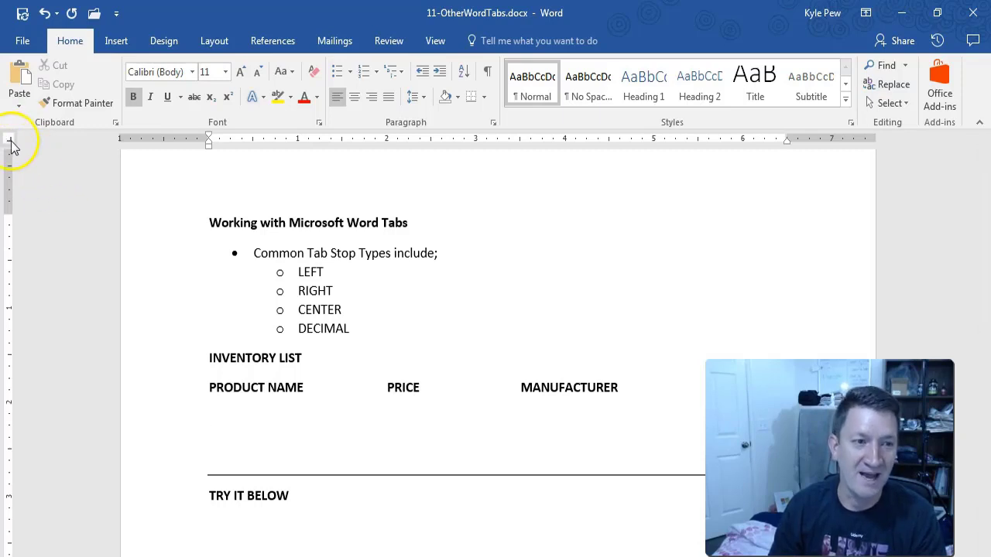
{"action": "left_click", "coordinate": [14, 144]}
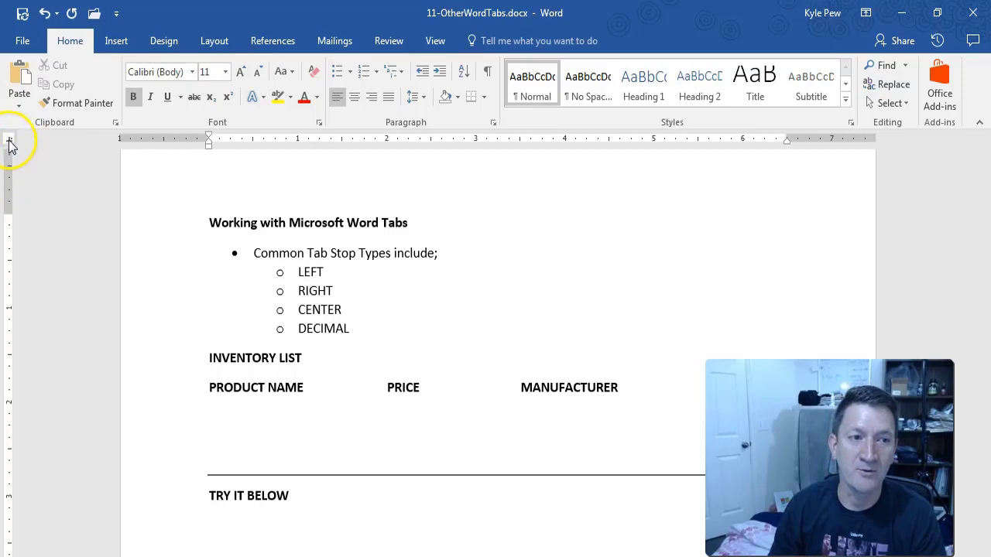
{"action": "left_click", "coordinate": [14, 141]}
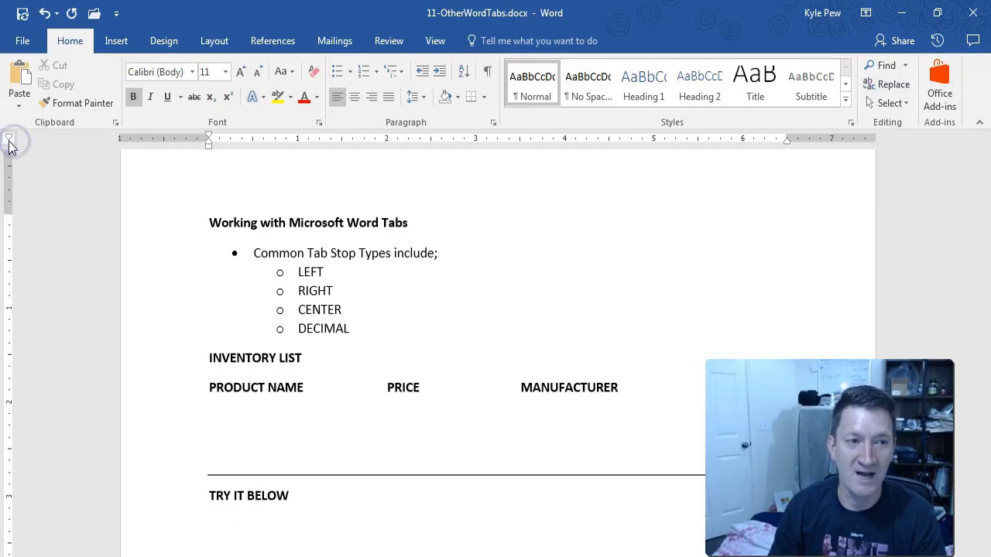
{"action": "left_click", "coordinate": [11, 141]}
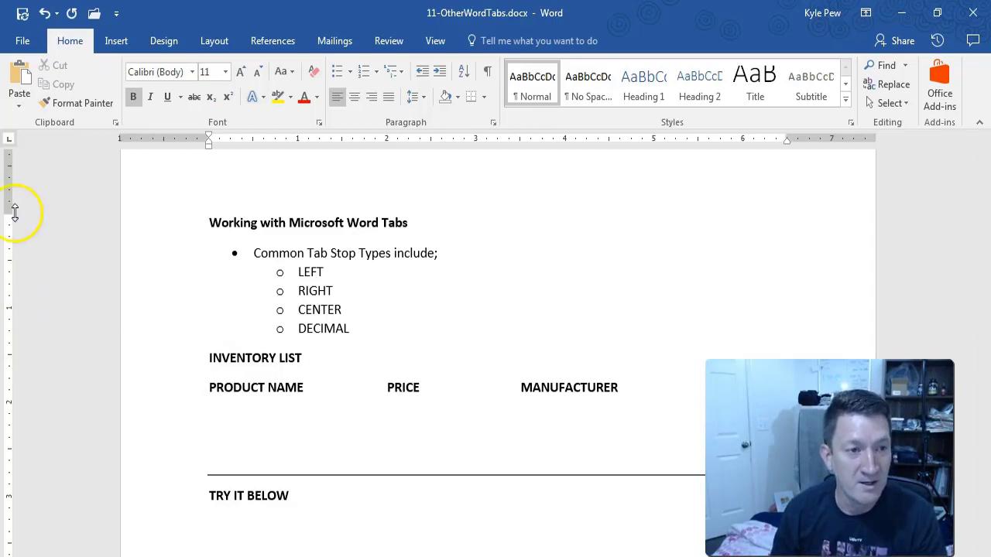
{"action": "left_click", "coordinate": [11, 144]}
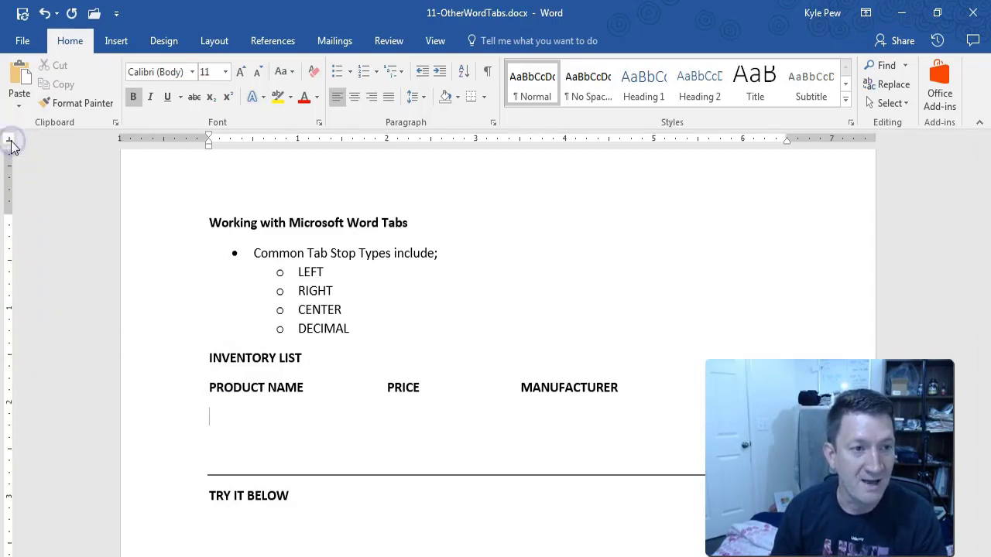
{"action": "left_click", "coordinate": [12, 146]}
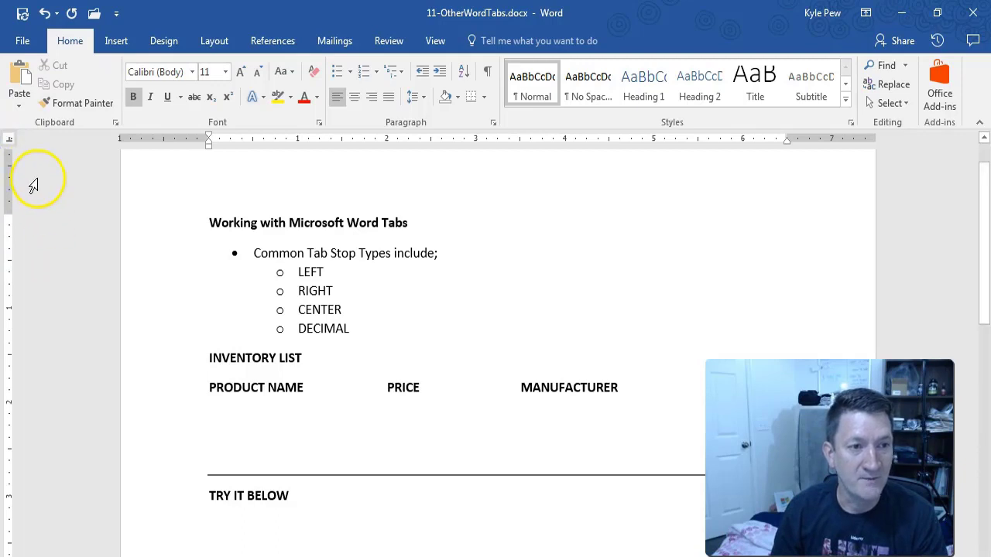
{"action": "left_click", "coordinate": [19, 150]}
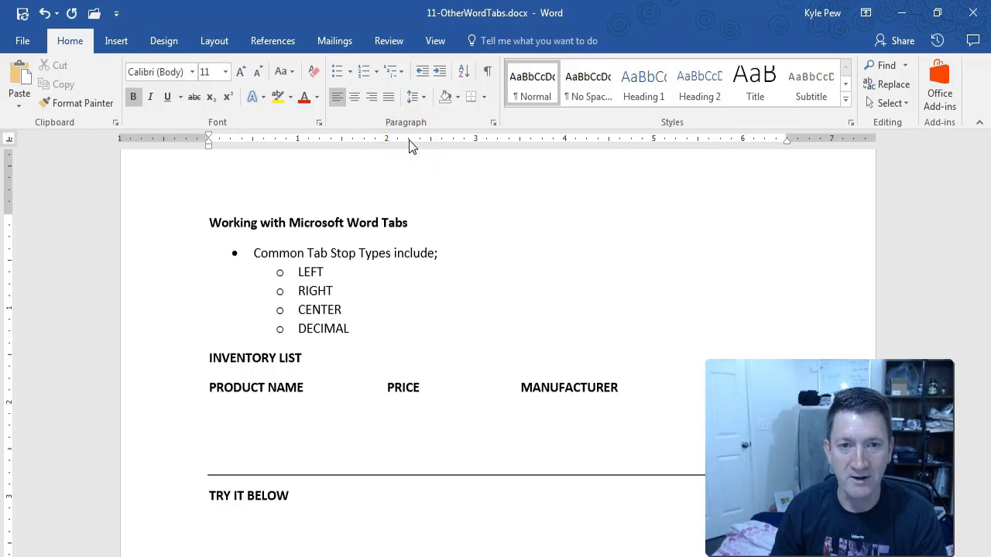
Set a decimal tab near 2¼ inches, then type Oranges and tab to the price column.
{"action": "left_click", "coordinate": [408, 140]}
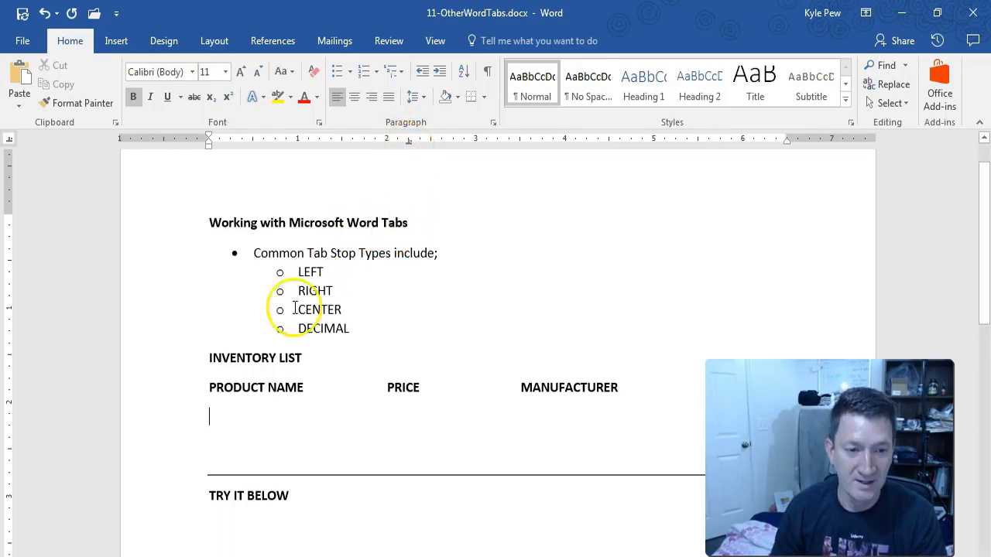
{"action": "left_click", "coordinate": [221, 418]}
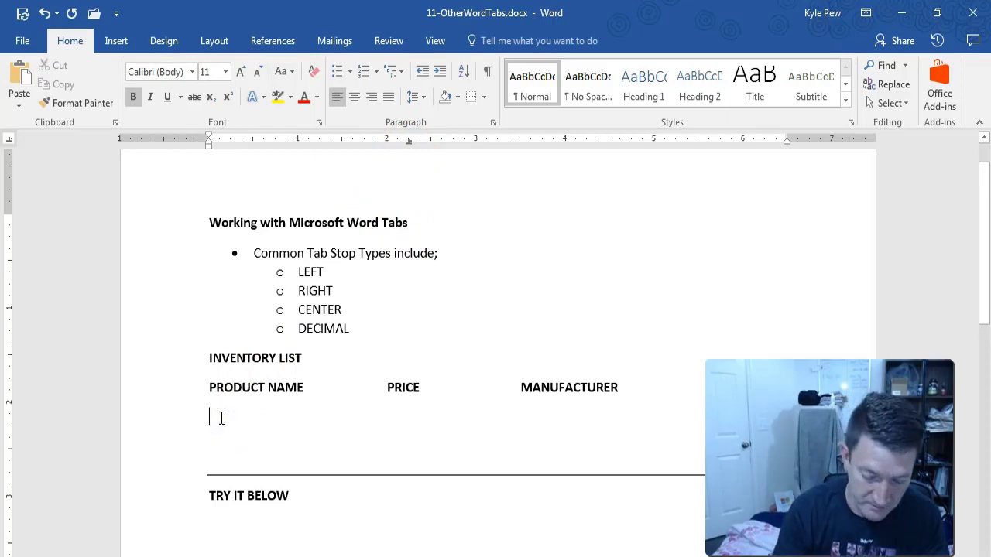
{"action": "type", "text": "Orang"}
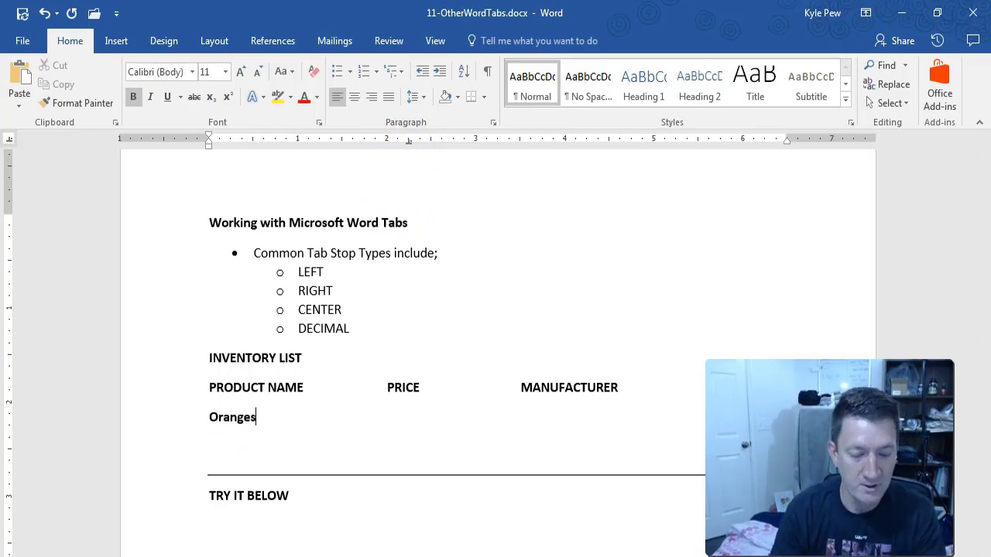
{"action": "type", "text": "es"}
{"action": "key", "text": "Tab"}
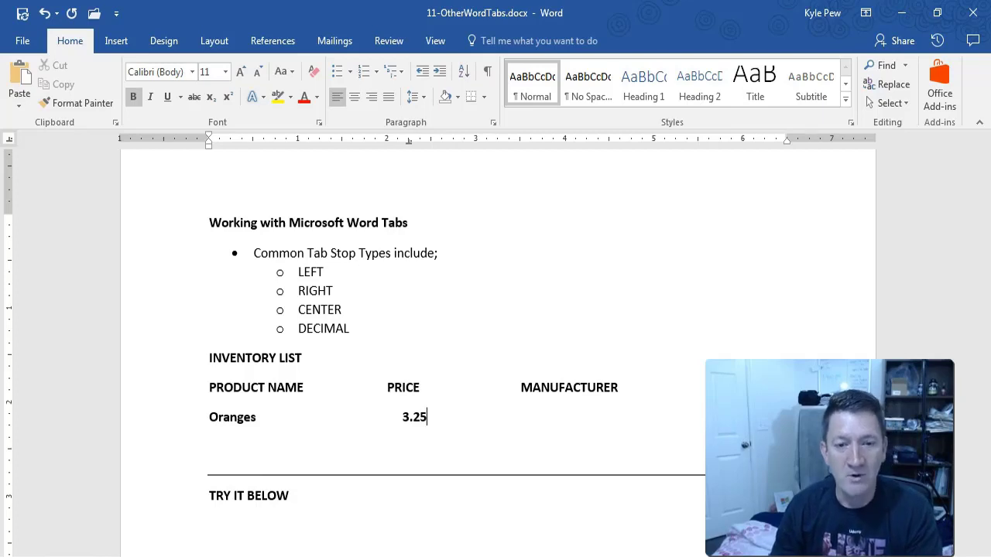
{"action": "left_click", "coordinate": [412, 179]}
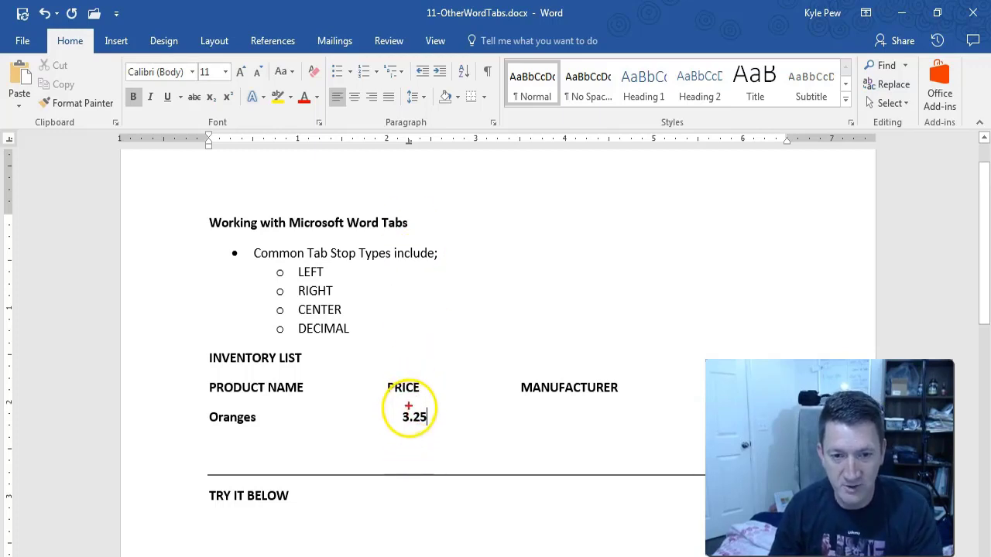
{"action": "left_click_drag", "start_coordinate": [409, 405], "coordinate": [410, 464]}
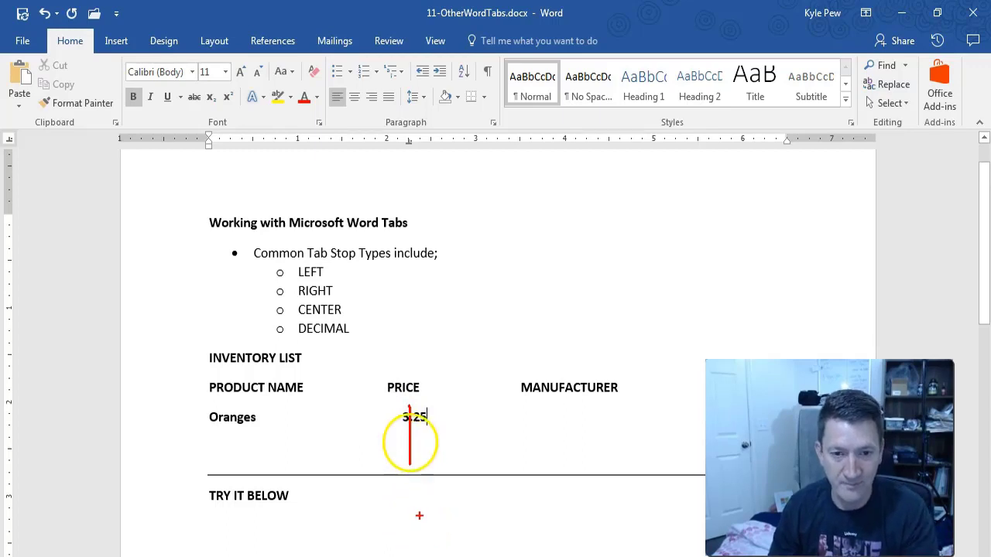
{"action": "key", "text": "Escape"}
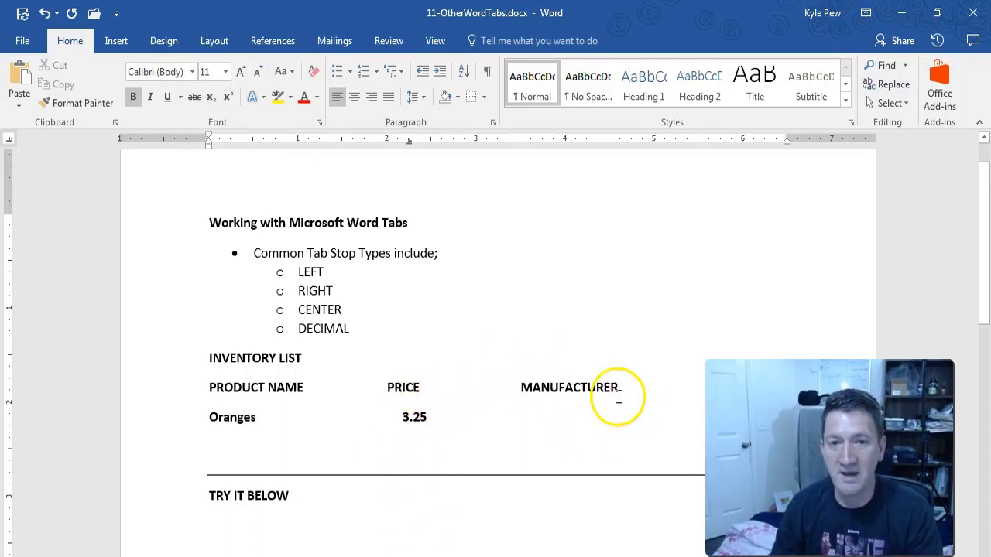
Cycle the tab selector around to the Right Tab type for the manufacturer column.
{"action": "left_click", "coordinate": [9, 143]}
{"action": "left_click", "coordinate": [10, 141]}
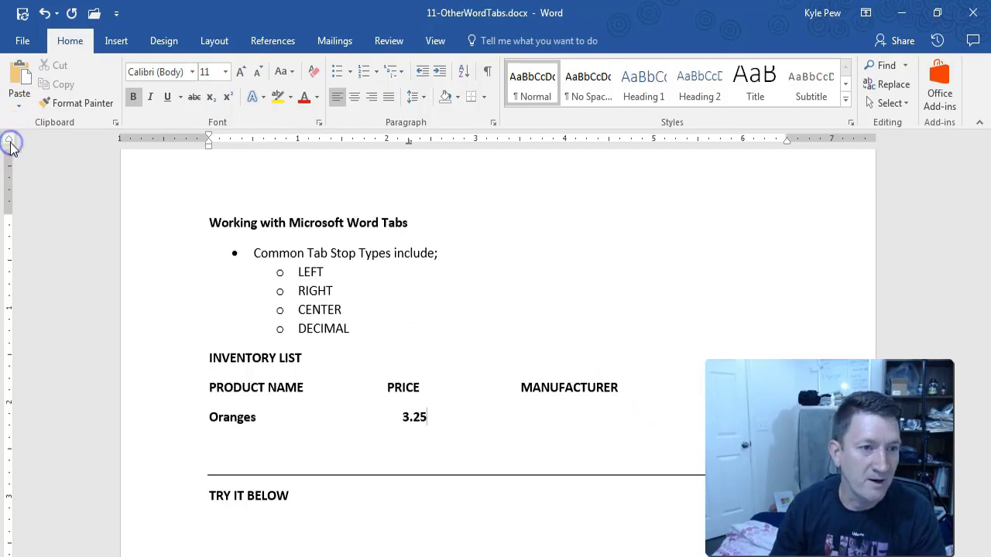
{"action": "left_click", "coordinate": [10, 143]}
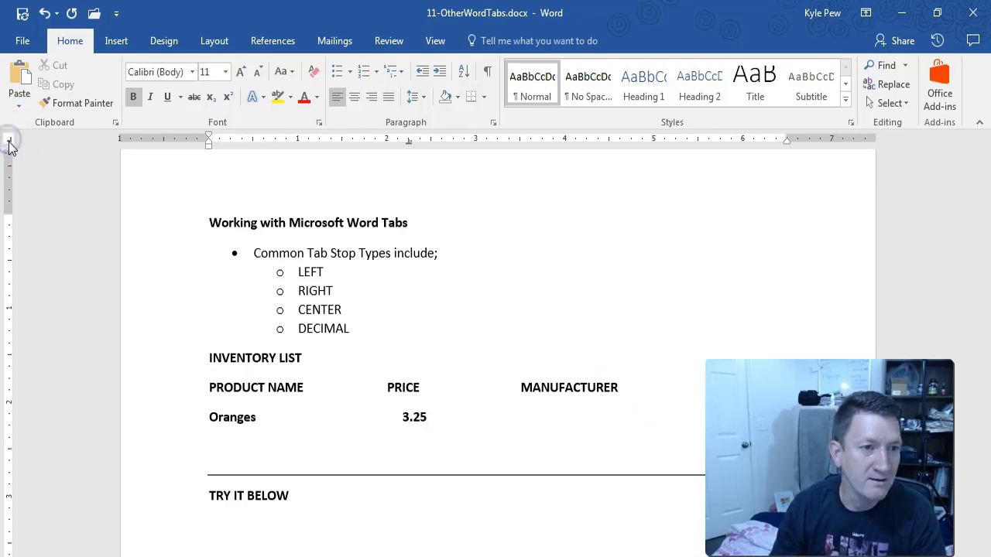
{"action": "left_click", "coordinate": [9, 143]}
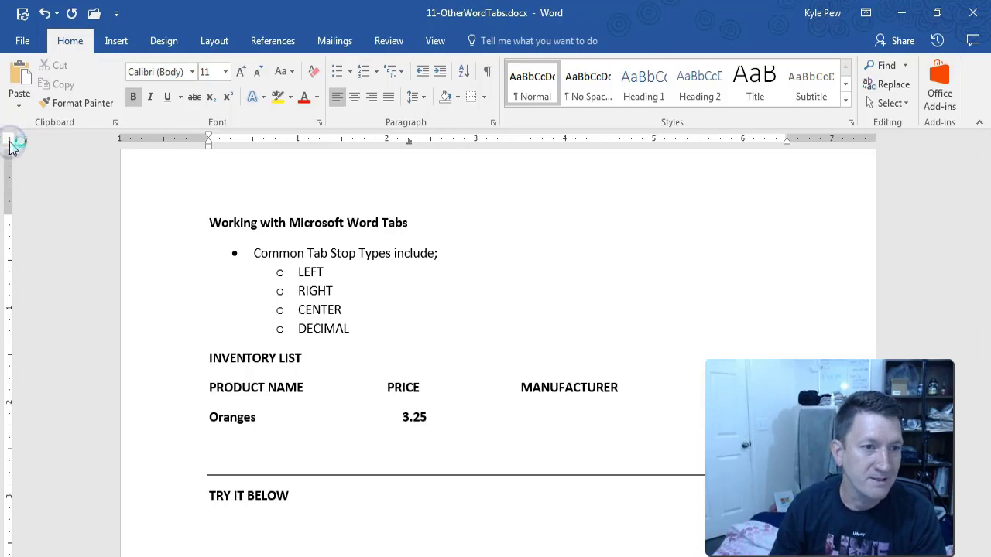
{"action": "left_click", "coordinate": [9, 141]}
{"action": "left_click", "coordinate": [8, 142]}
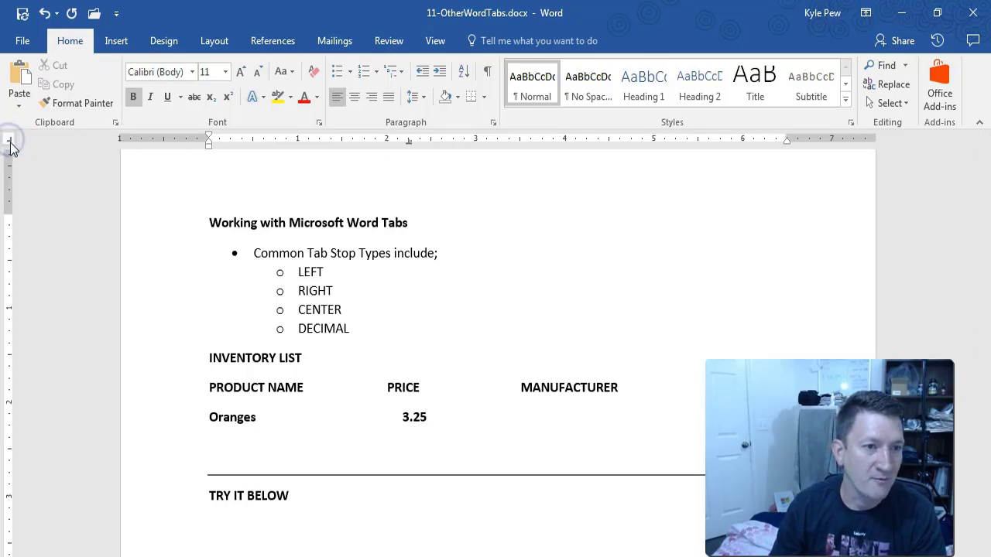
{"action": "left_click", "coordinate": [10, 141]}
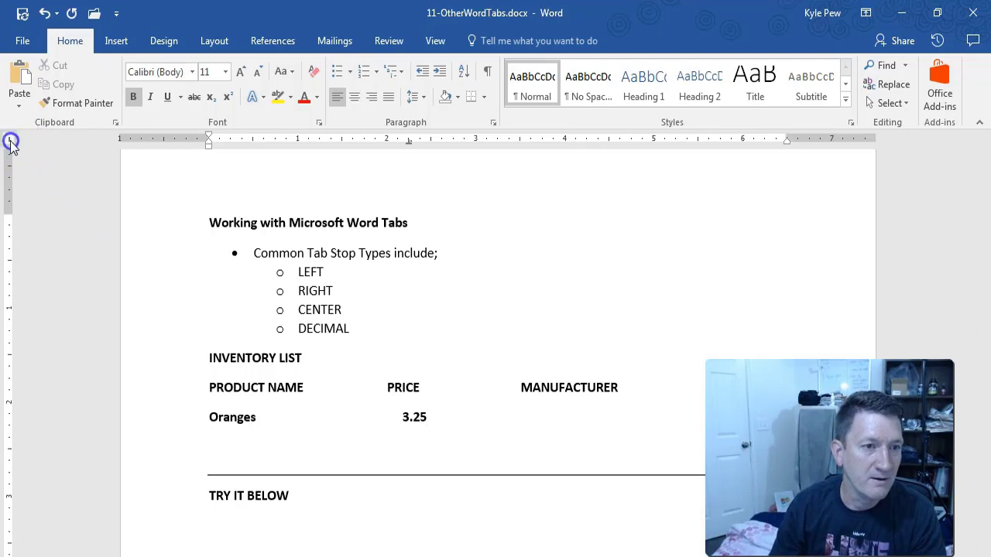
{"action": "left_click", "coordinate": [10, 143]}
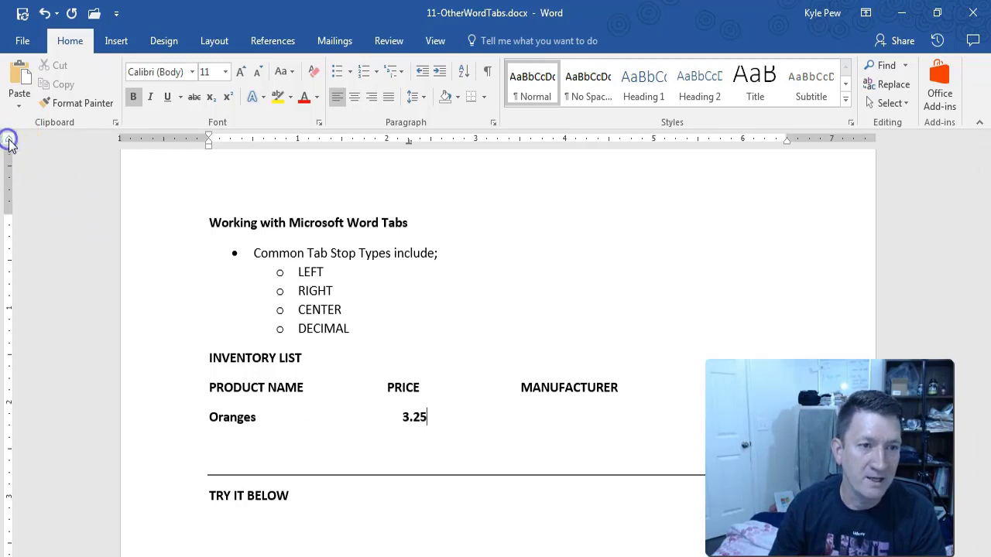
{"action": "left_click", "coordinate": [10, 143]}
{"action": "left_click", "coordinate": [9, 142]}
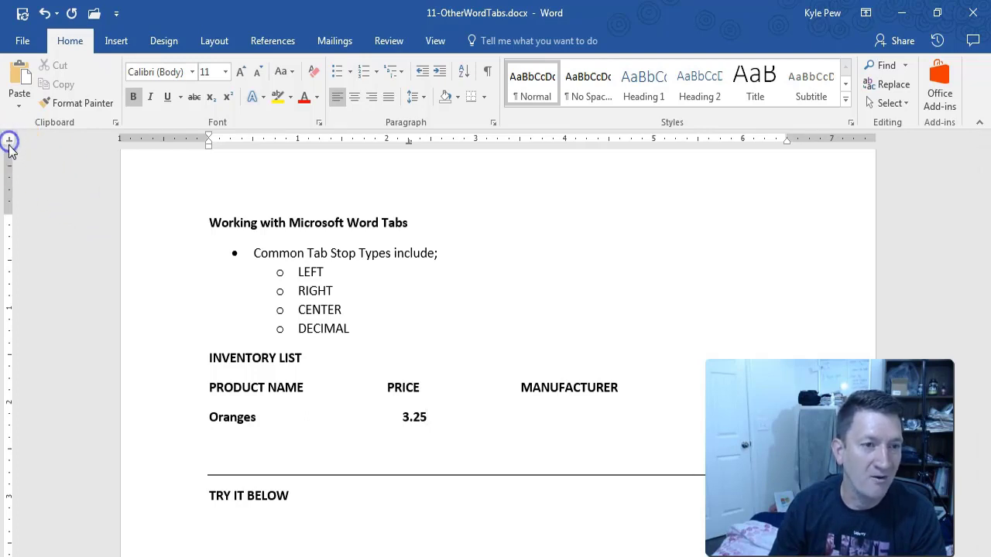
{"action": "left_click", "coordinate": [9, 142]}
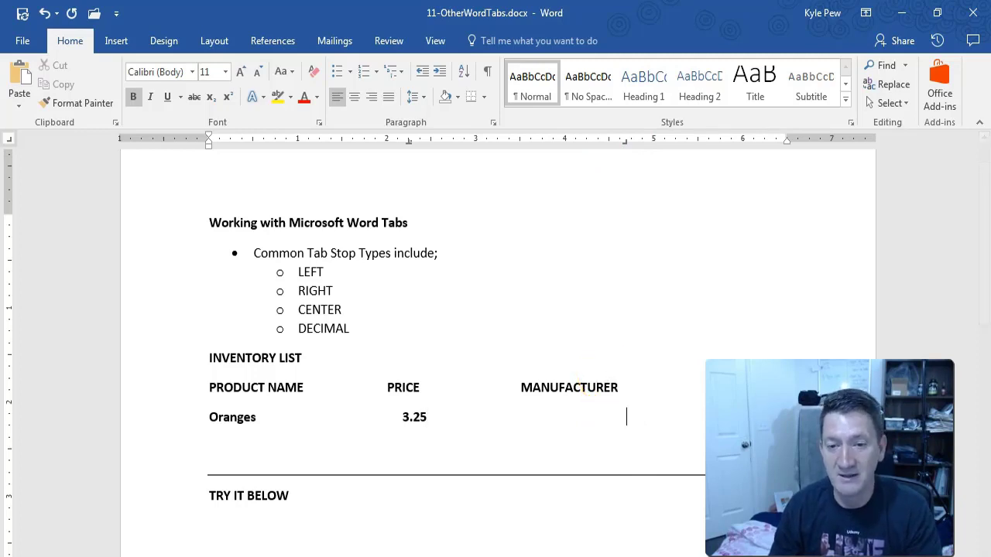
Type Florida at the right tab on the Oranges line and start a new product line.
{"action": "key", "text": "Tab"}
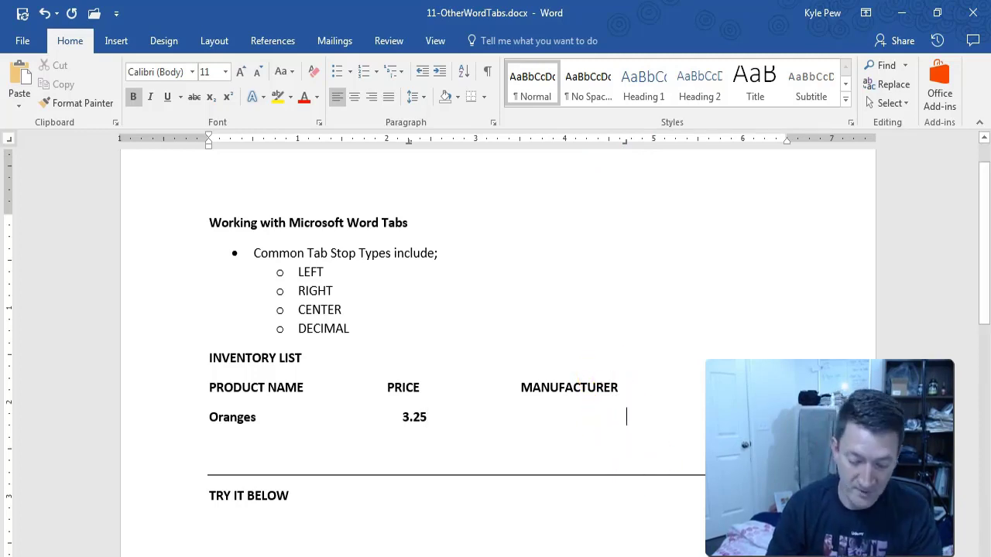
{"action": "type", "text": "Florida"}
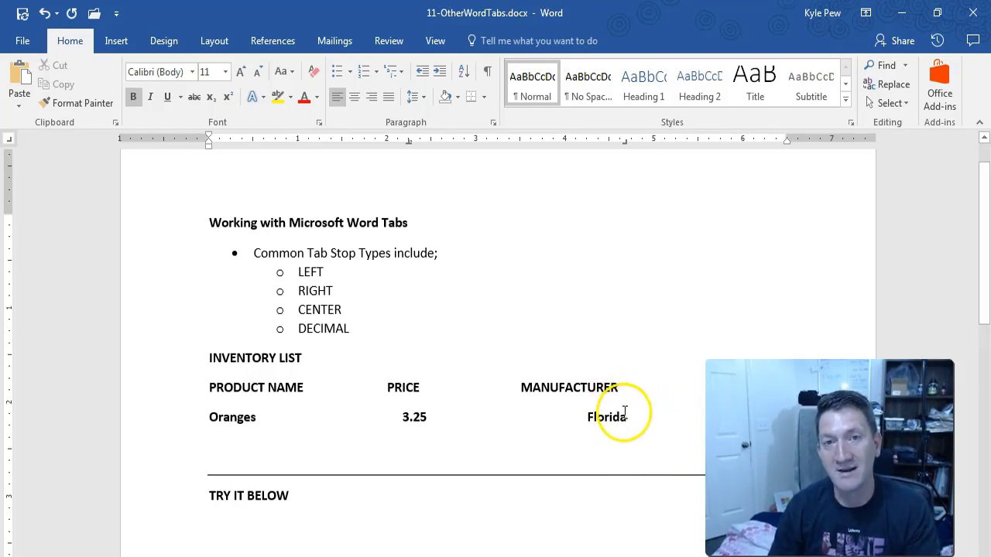
{"action": "left_click_drag", "start_coordinate": [625, 143], "coordinate": [617, 142]}
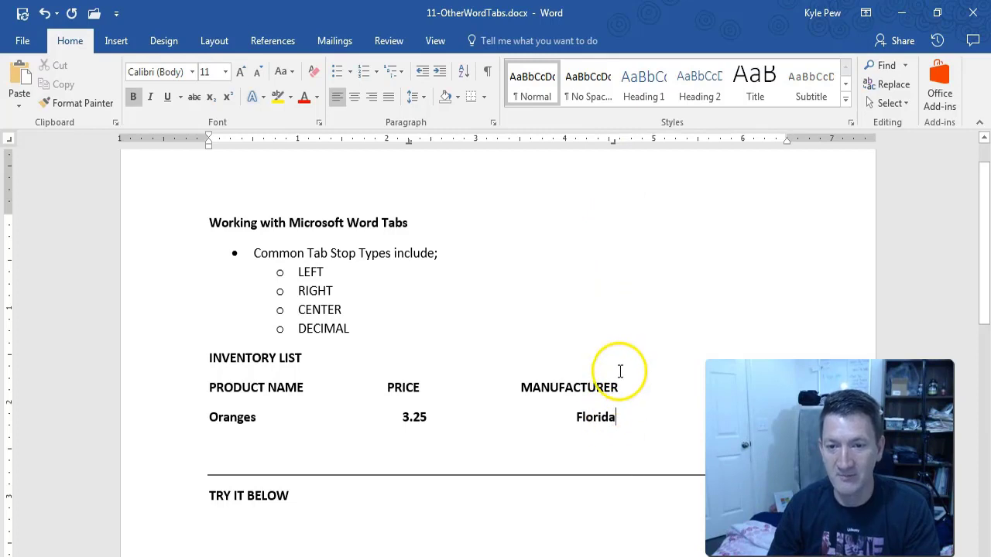
{"action": "left_click", "coordinate": [621, 416]}
{"action": "key", "text": "Return"}
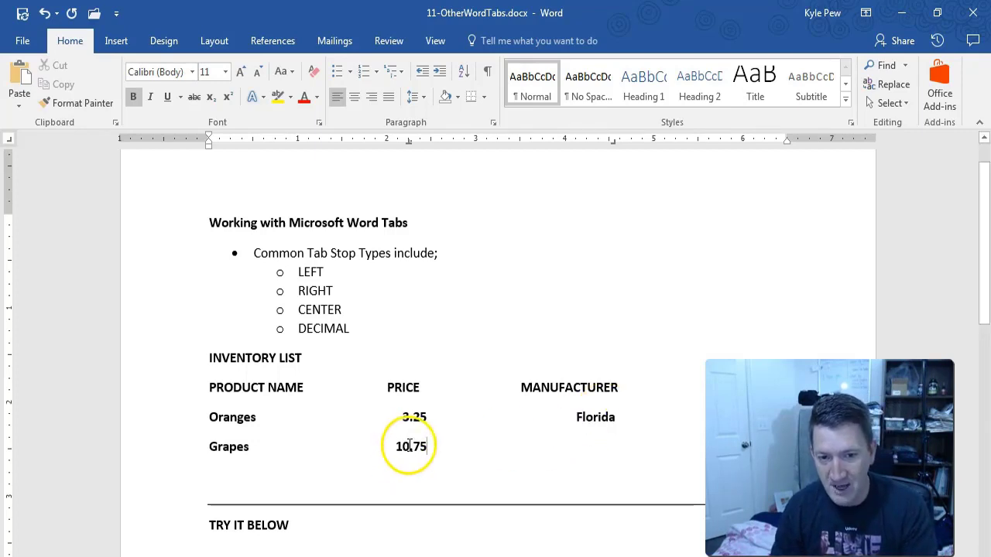
Enter Napa, CA as the Grapes manufacturer at the right-aligned tab stop.
{"action": "left_click_drag", "start_coordinate": [409, 446], "coordinate": [398, 446]}
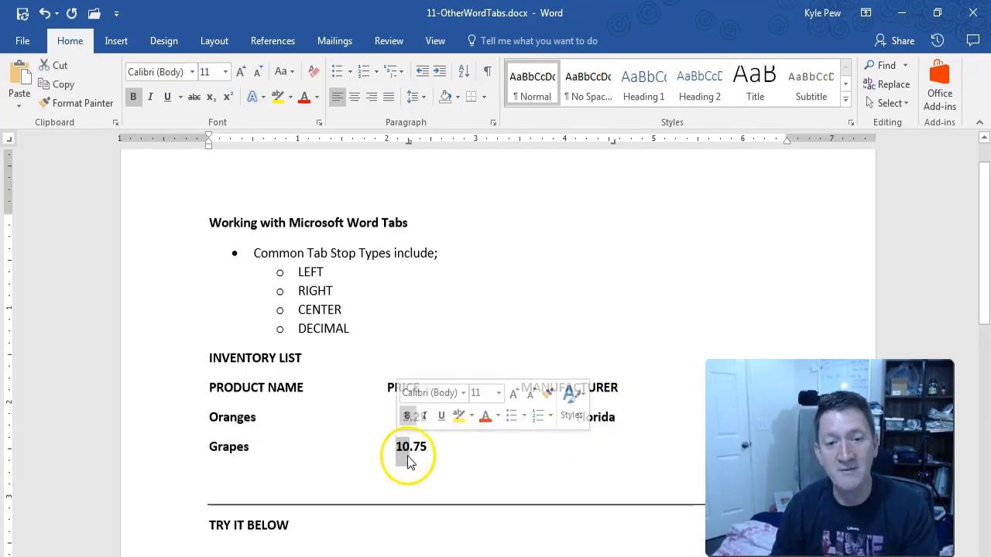
{"action": "left_click", "coordinate": [489, 462]}
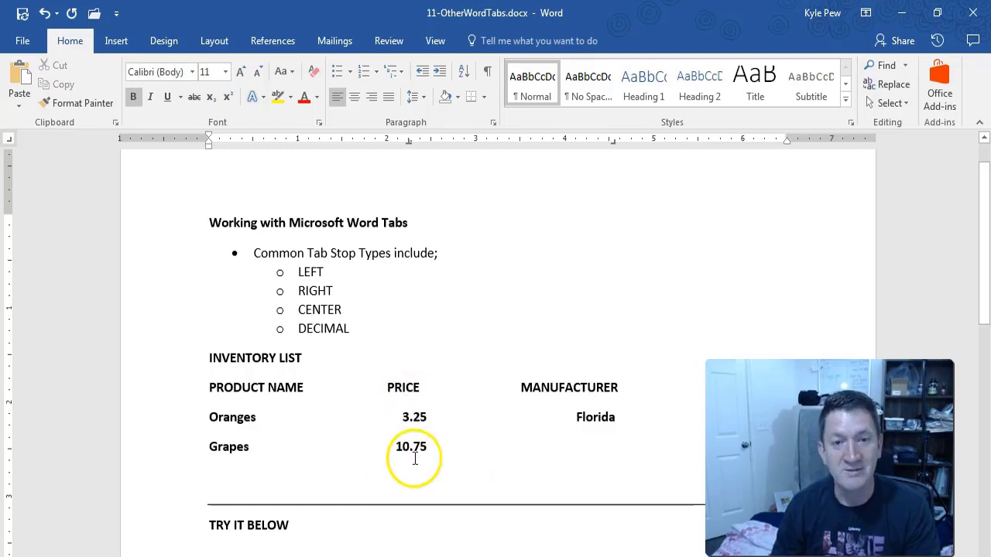
{"action": "key", "text": "Tab"}
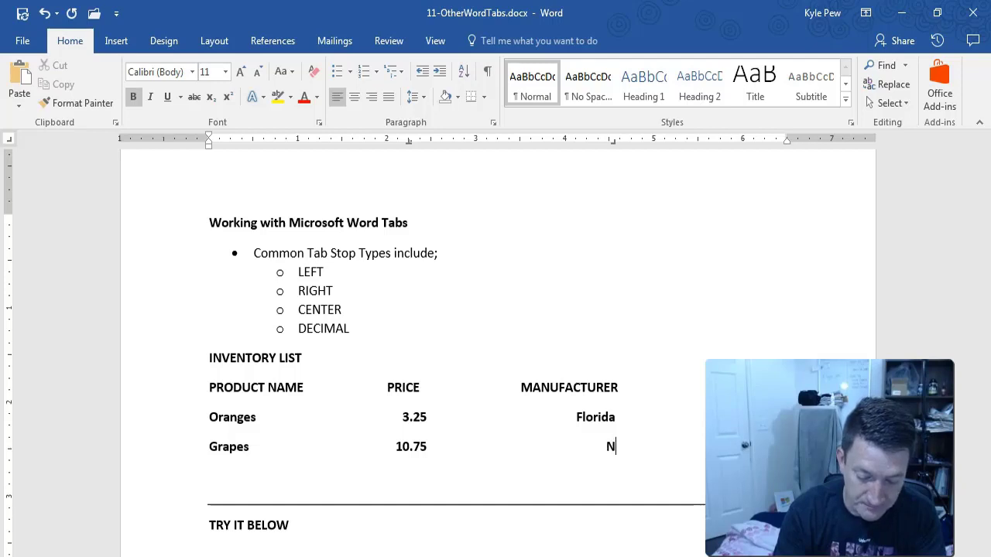
{"action": "type", "text": "Napa, CA"}
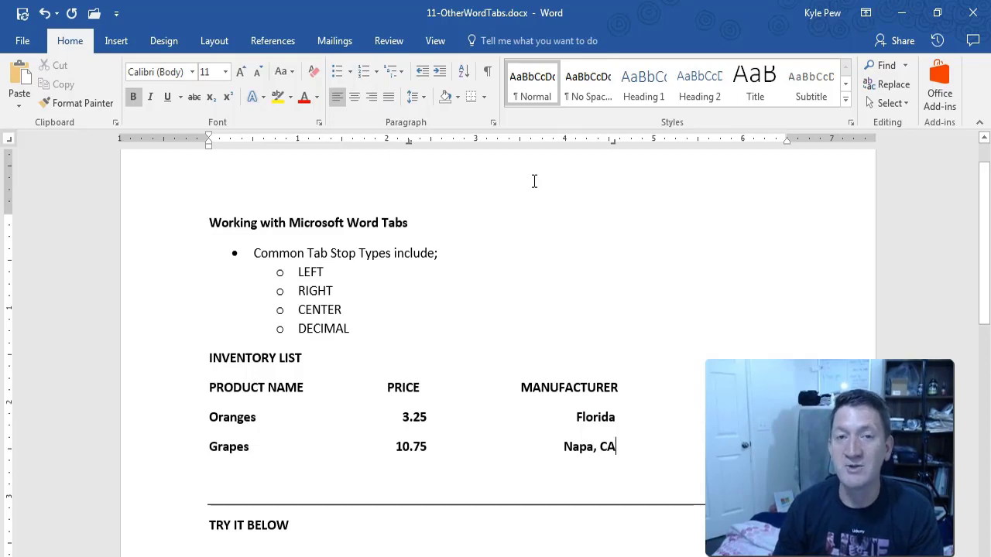
Cycle the ruler's tab selector from center through the next tab stop types.
{"action": "left_click", "coordinate": [10, 140]}
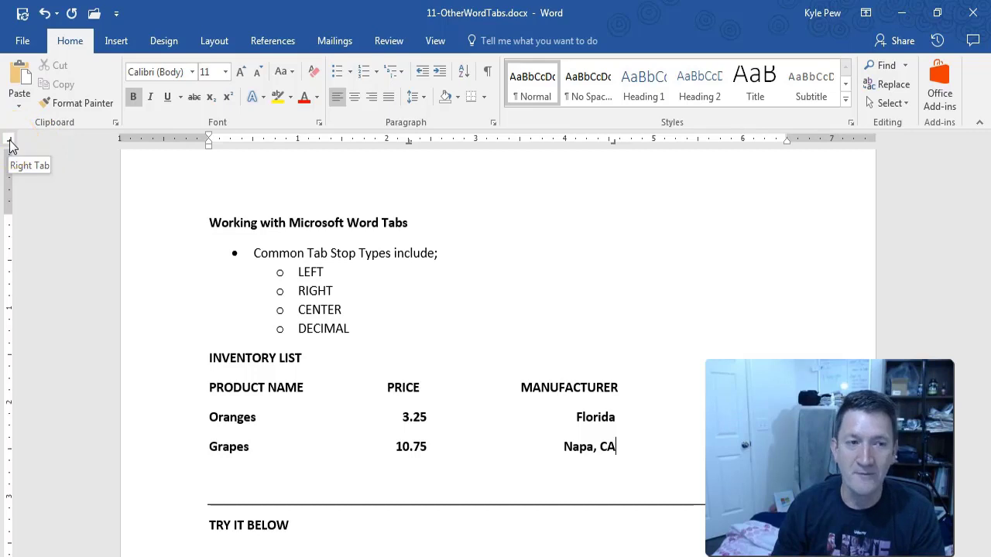
{"action": "left_click", "coordinate": [10, 142]}
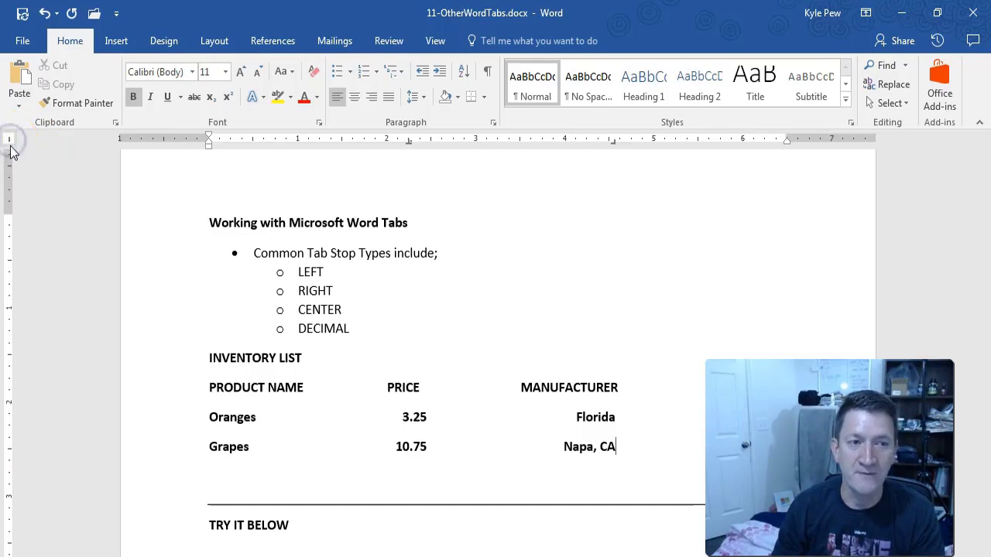
{"action": "left_click", "coordinate": [11, 141]}
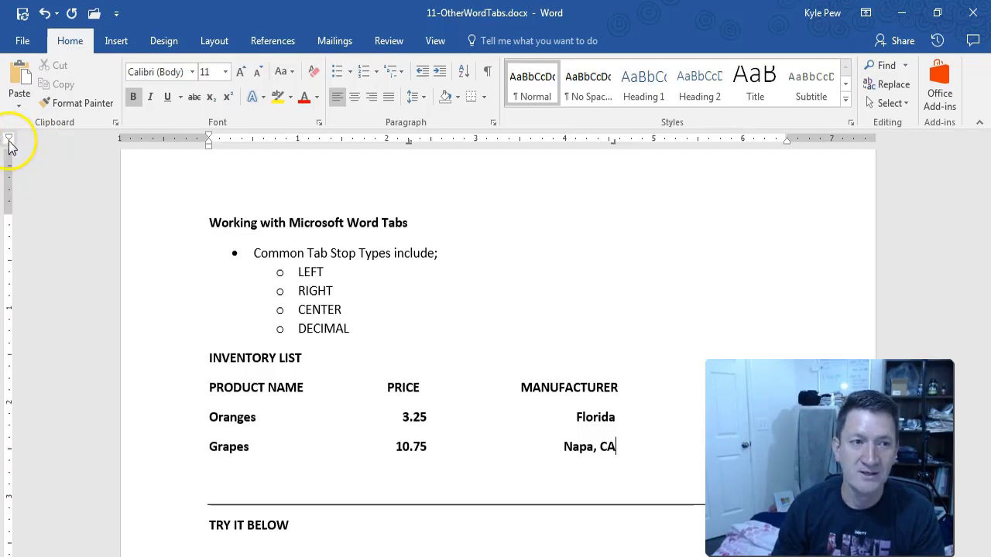